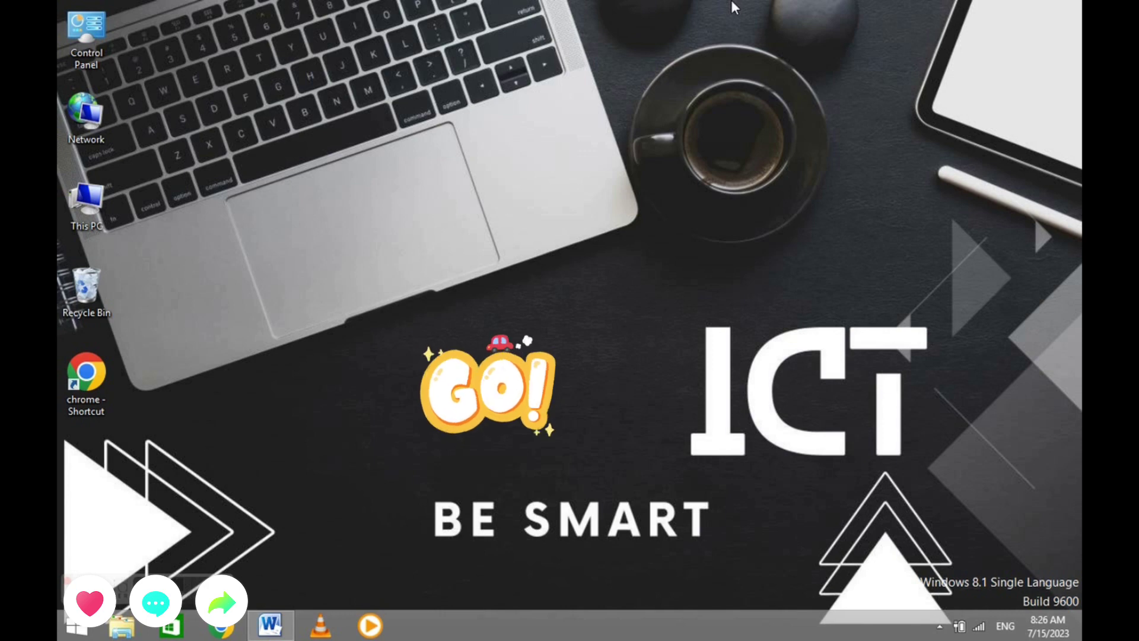
# - Launch Word from the taskbar to get a blank Document1
pyautogui.click(282, 620)
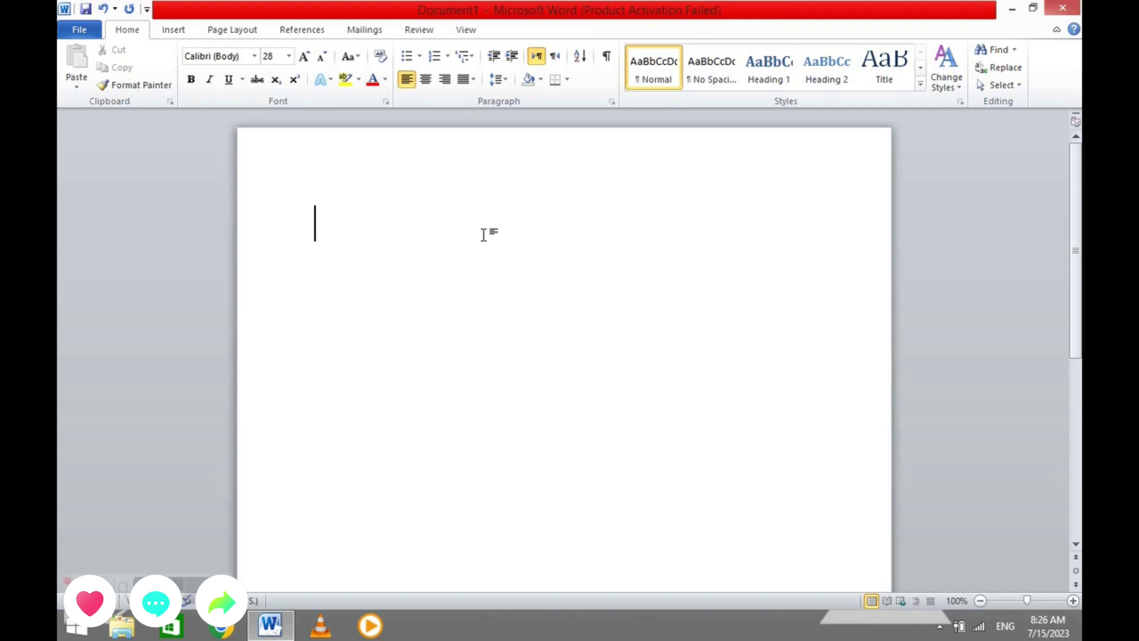
# - Make a hollow-circle bulleted list: 'I go to school by bus', 'I go to school by car', then an empty bullet
pyautogui.click(420, 56)
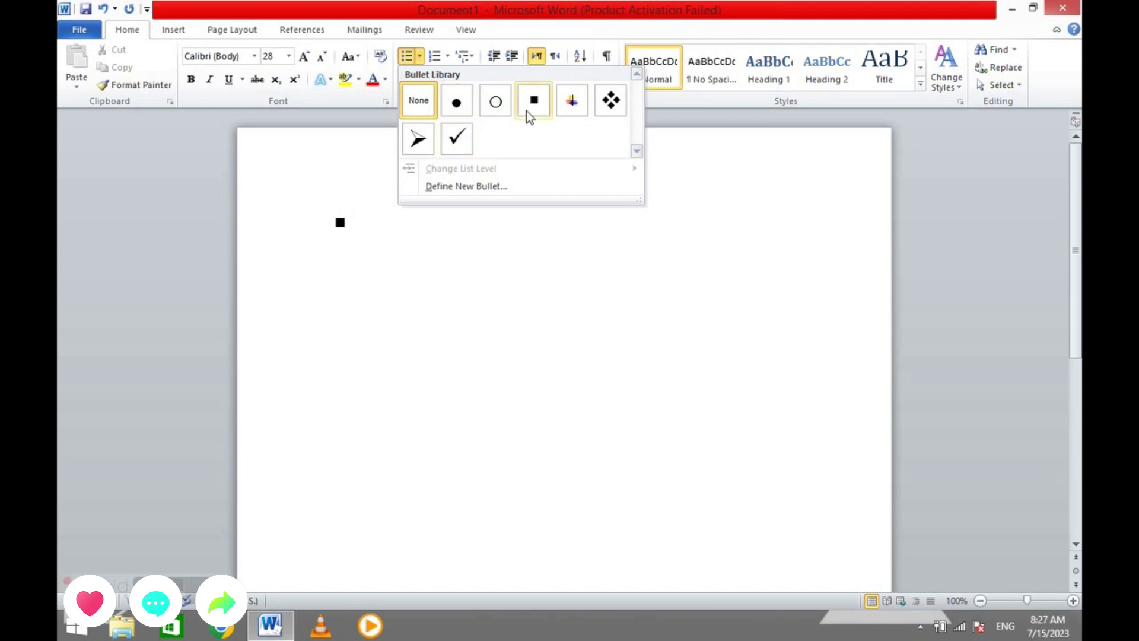
pyautogui.click(497, 102)
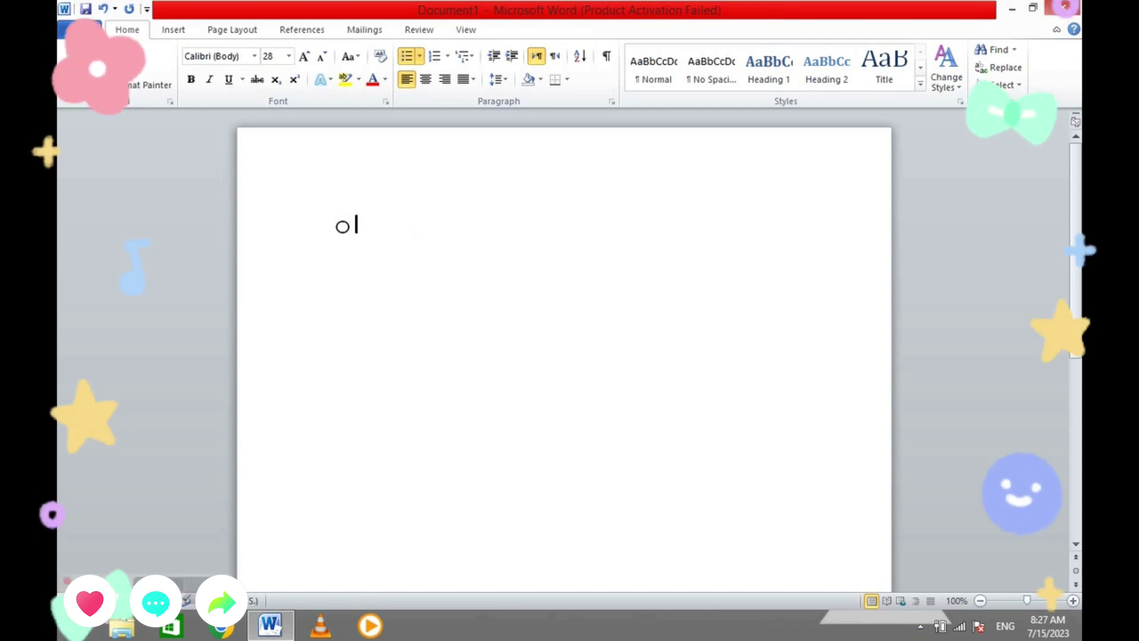
pyautogui.write('go to s')
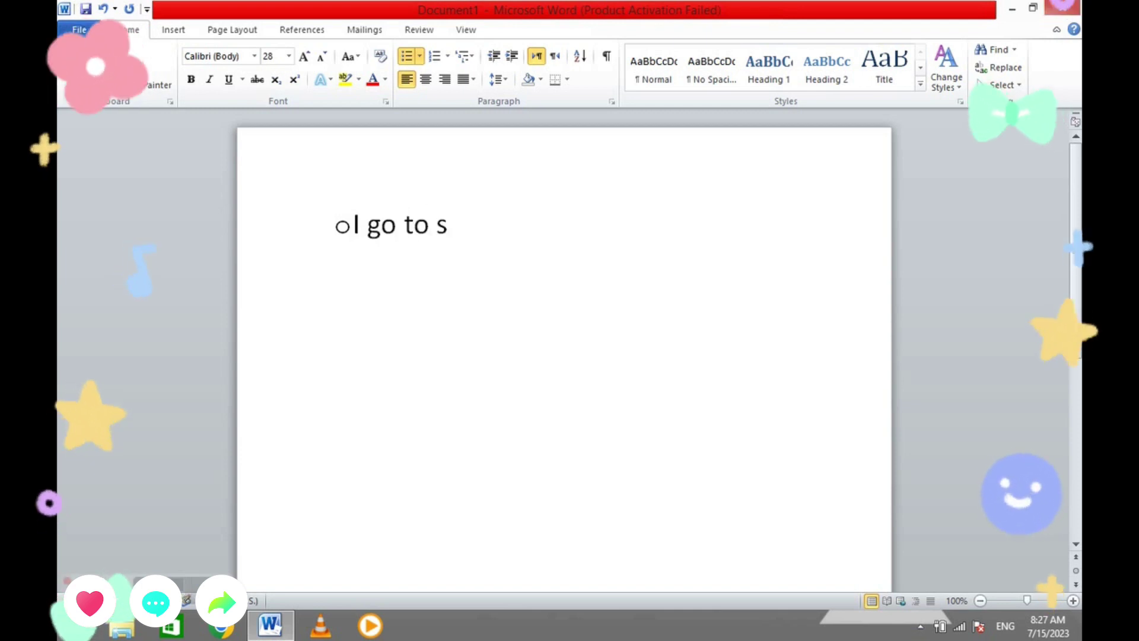
pyautogui.write('chool')
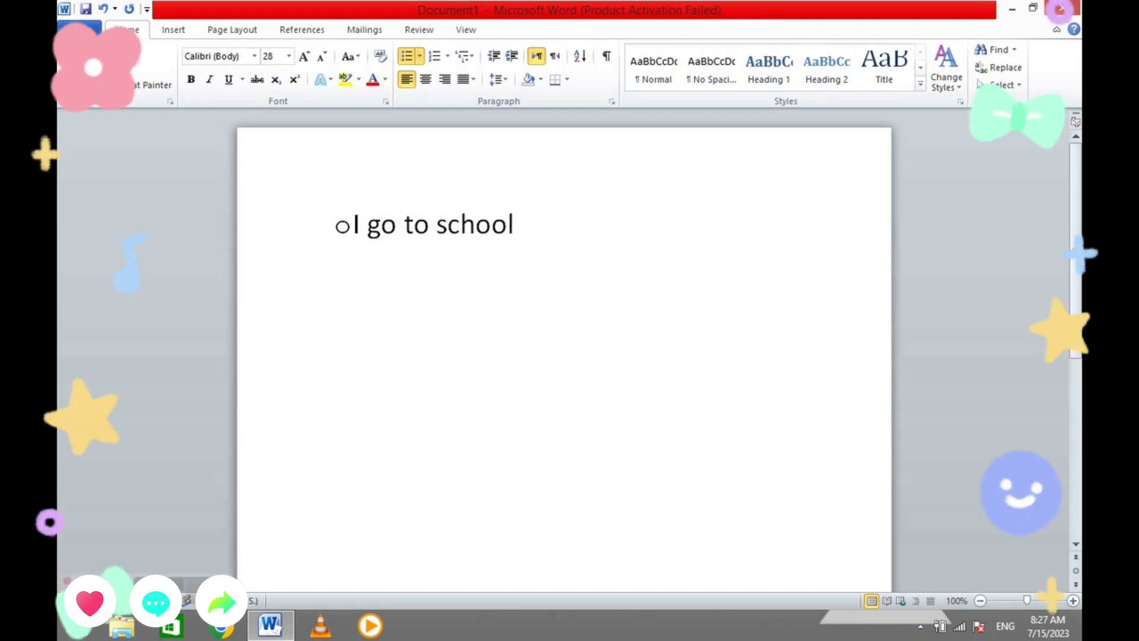
pyautogui.write(' by bus')
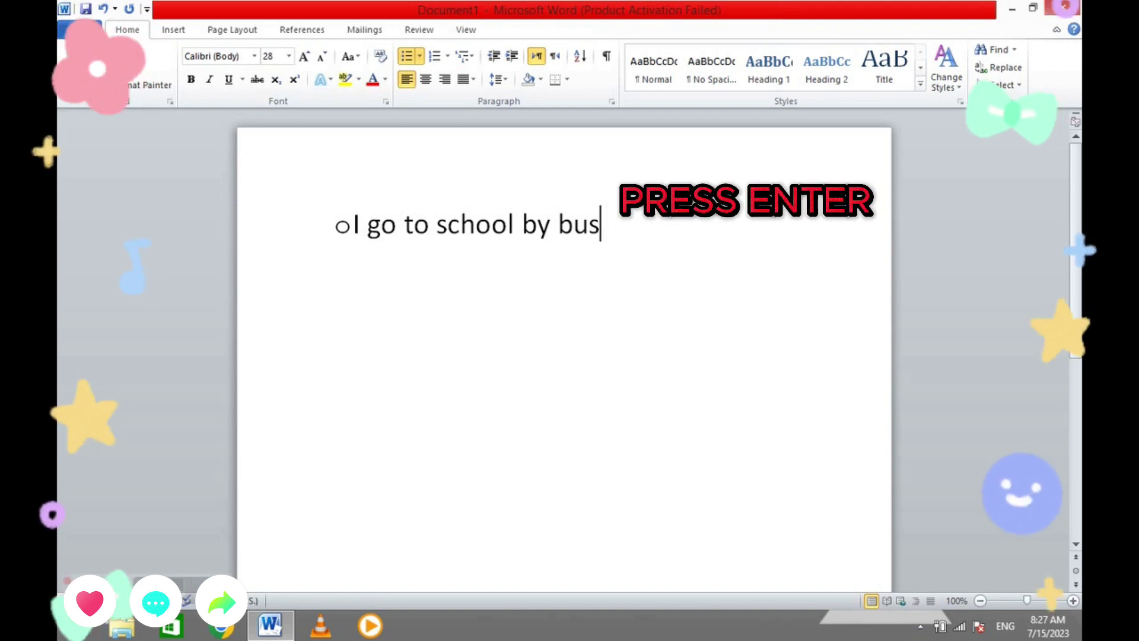
pyautogui.press('Return')
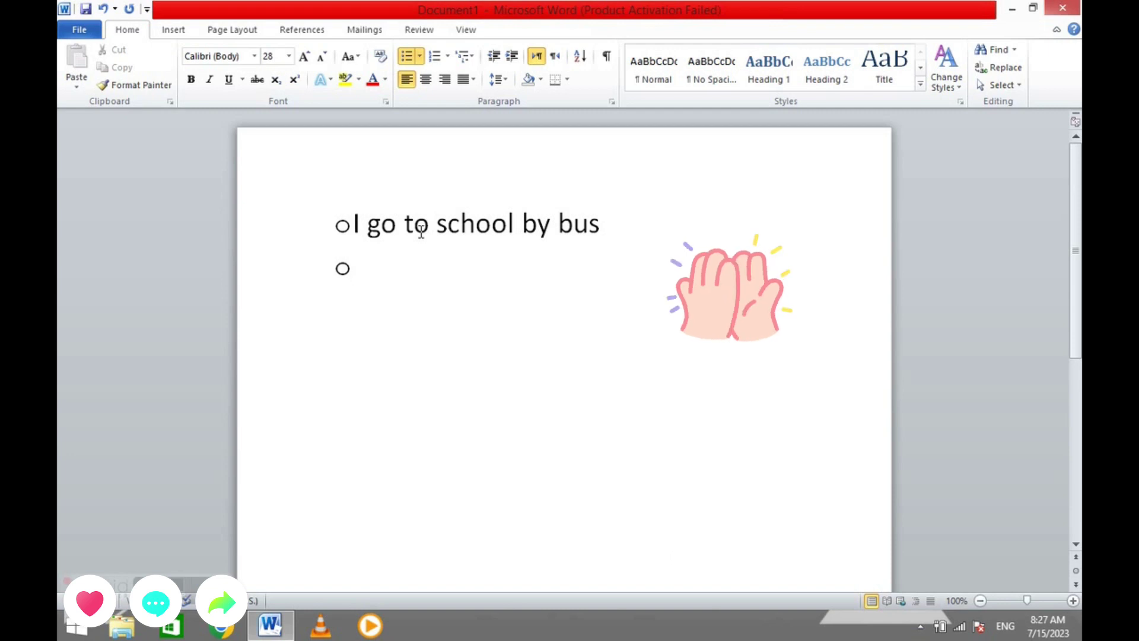
pyautogui.write('I')
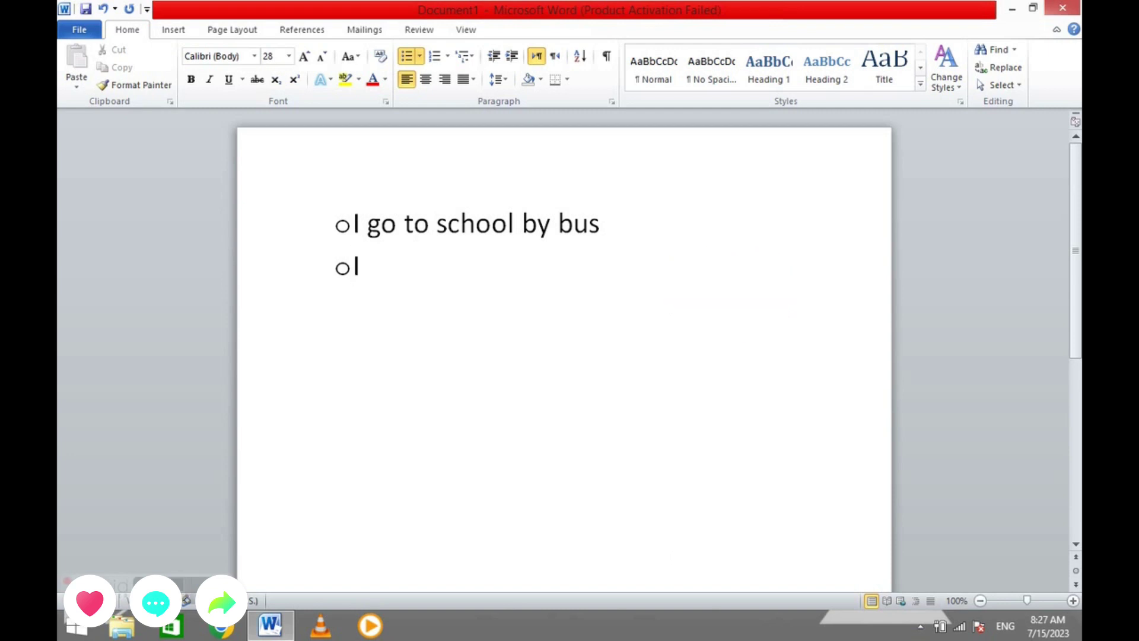
pyautogui.write(' go to')
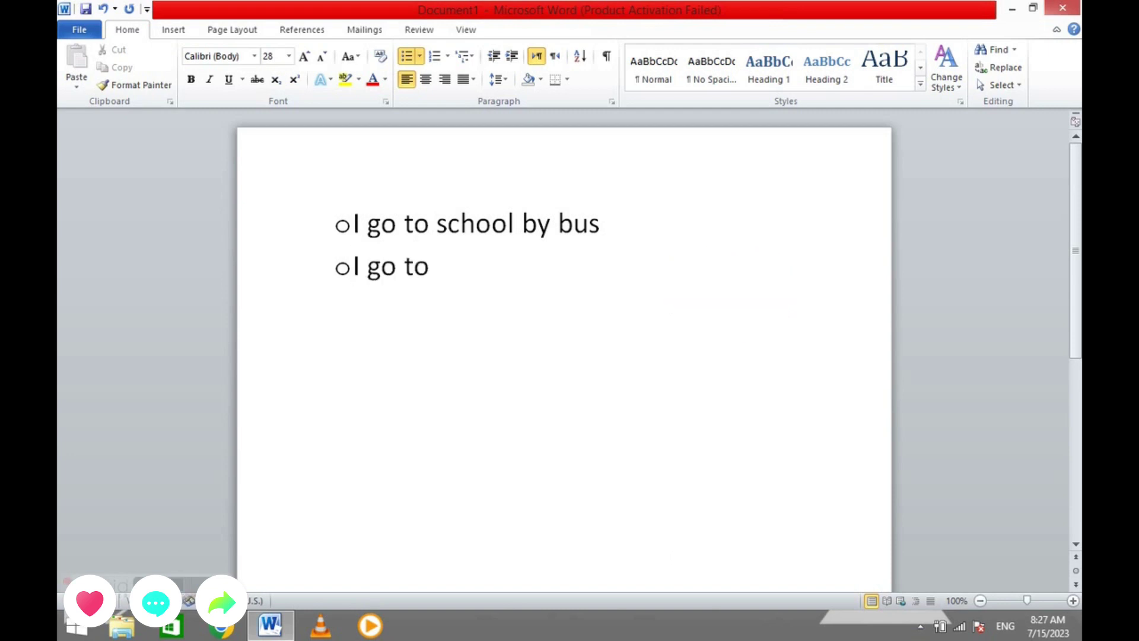
pyautogui.write(' school')
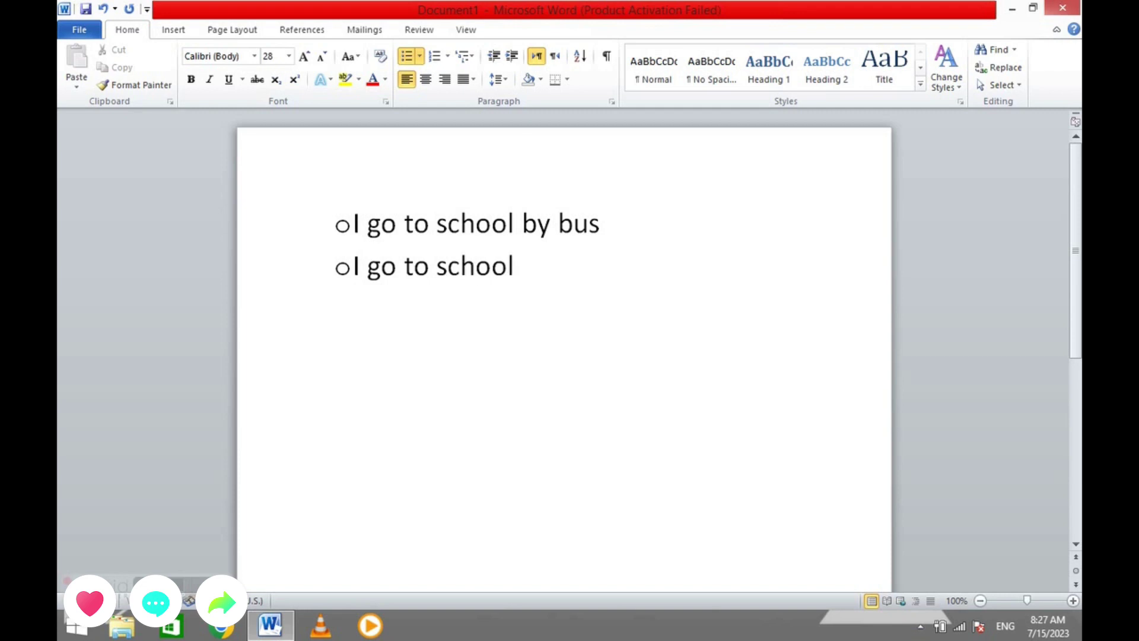
pyautogui.write(' by ')
pyautogui.write('car')
pyautogui.press('Return')
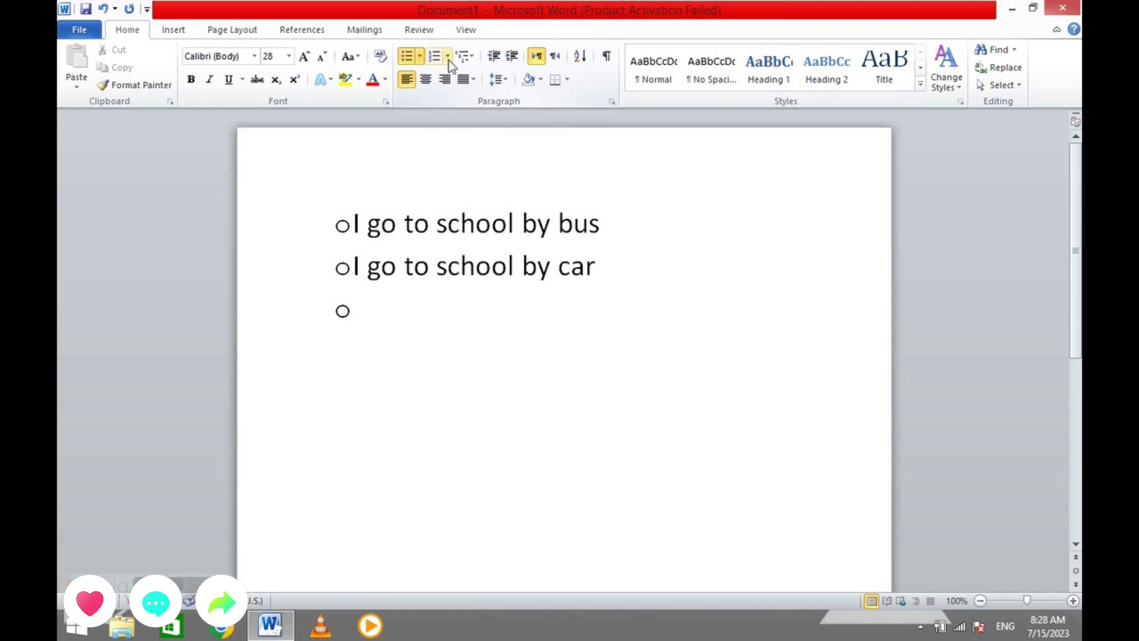
# - Switch the list to 1., 2., 3. numbering, delete all list text, and set left-to-right direction
pyautogui.click(449, 59)
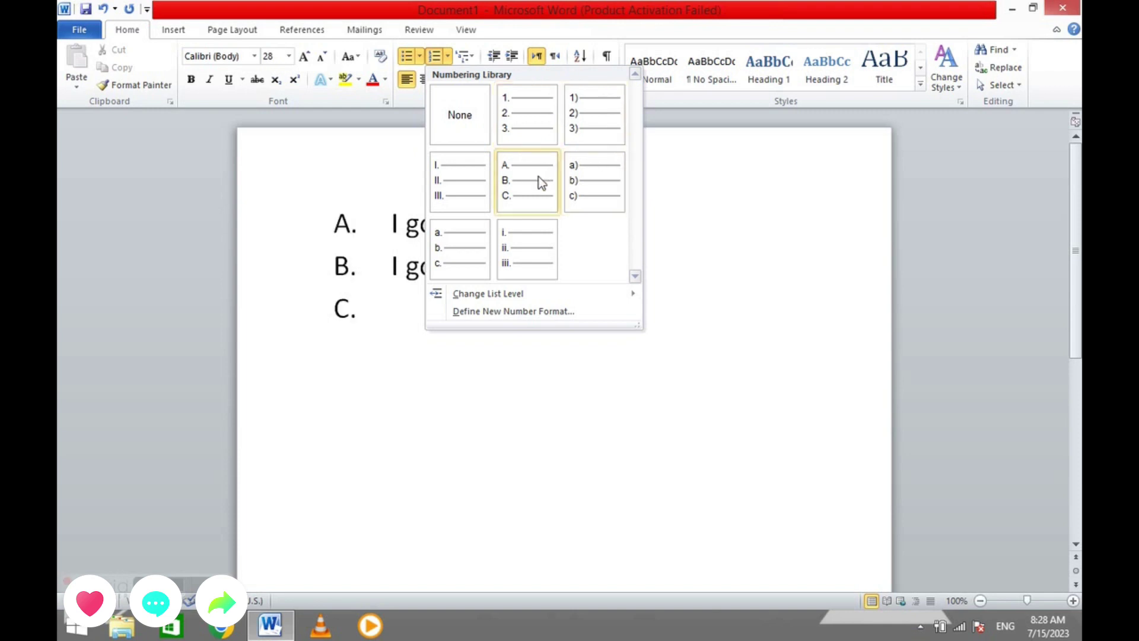
pyautogui.click(529, 130)
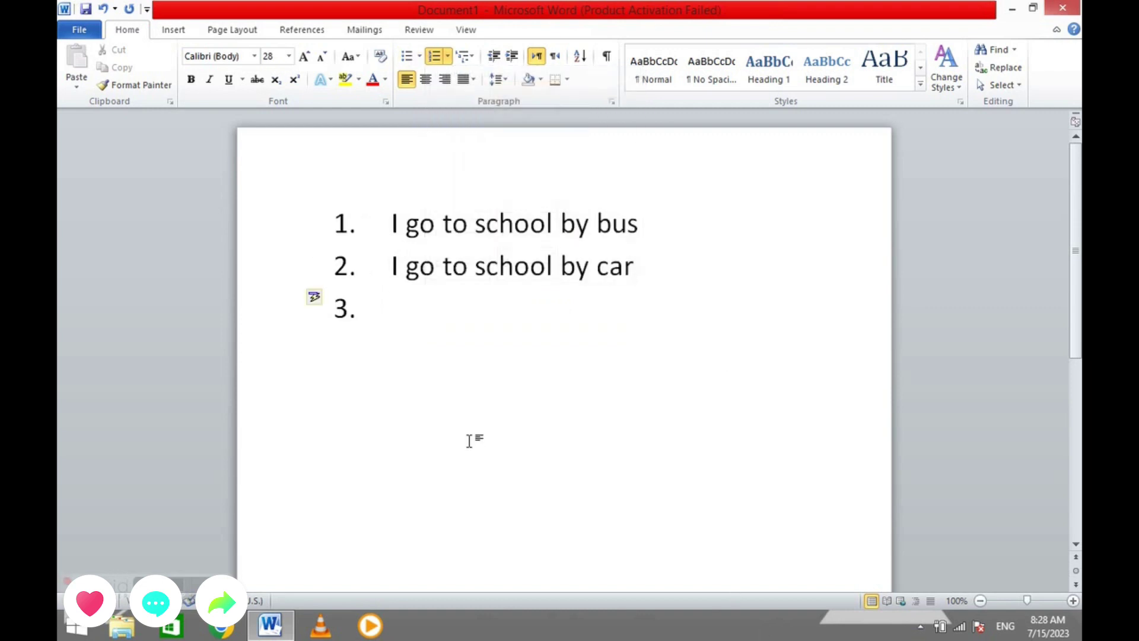
pyautogui.click(317, 264)
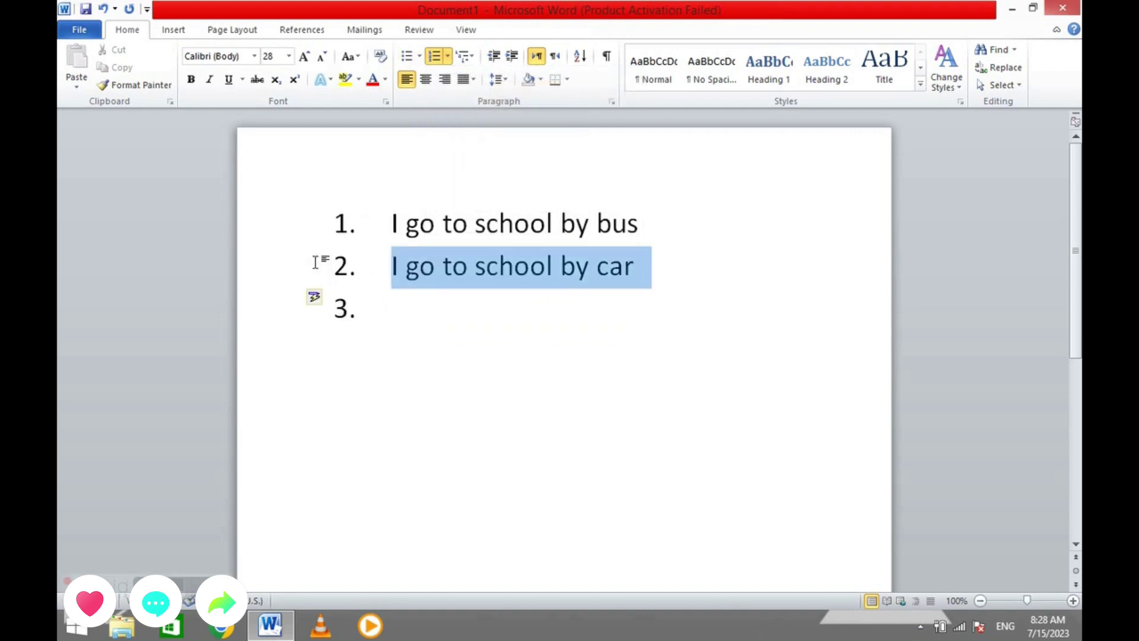
pyautogui.press('BackSpace')
pyautogui.press('BackSpace')
pyautogui.press('BackSpace')
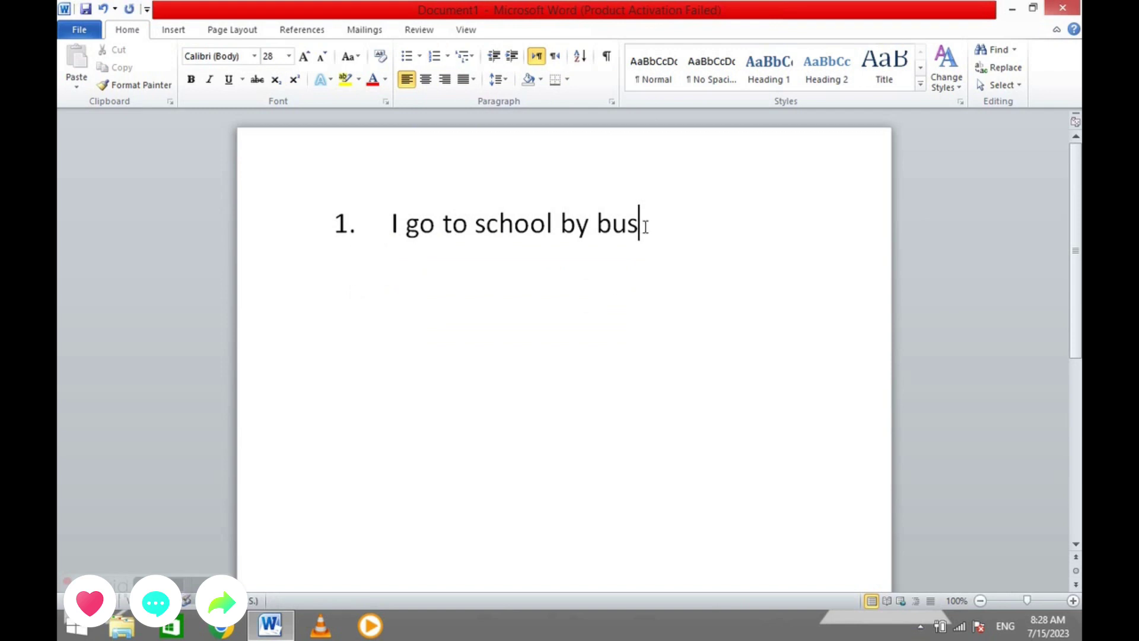
pyautogui.press('BackSpace')
pyautogui.press('BackSpace')
pyautogui.press('BackSpace')
pyautogui.press('BackSpace')
pyautogui.press('BackSpace')
pyautogui.press('BackSpace')
pyautogui.press('BackSpace')
pyautogui.press('BackSpace')
pyautogui.press('BackSpace')
pyautogui.press('BackSpace')
pyautogui.press('BackSpace')
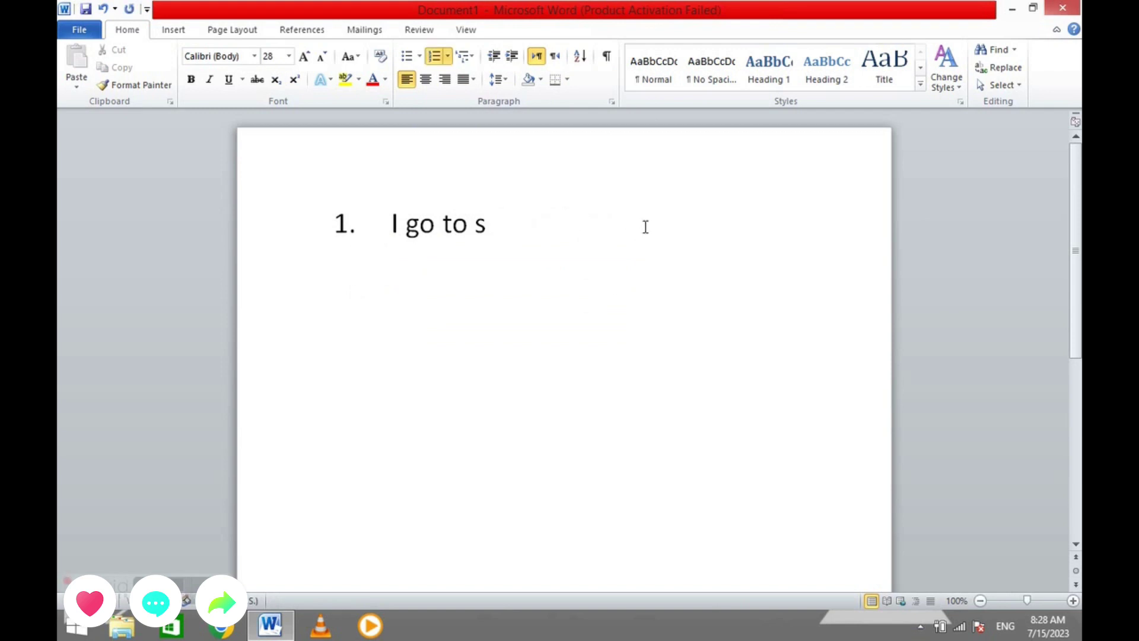
pyautogui.press('BackSpace')
pyautogui.press('BackSpace')
pyautogui.press('BackSpace')
pyautogui.press('BackSpace')
pyautogui.press('BackSpace')
pyautogui.press('BackSpace')
pyautogui.press('BackSpace')
pyautogui.press('BackSpace')
pyautogui.press('BackSpace')
pyautogui.press('BackSpace')
pyautogui.press('BackSpace')
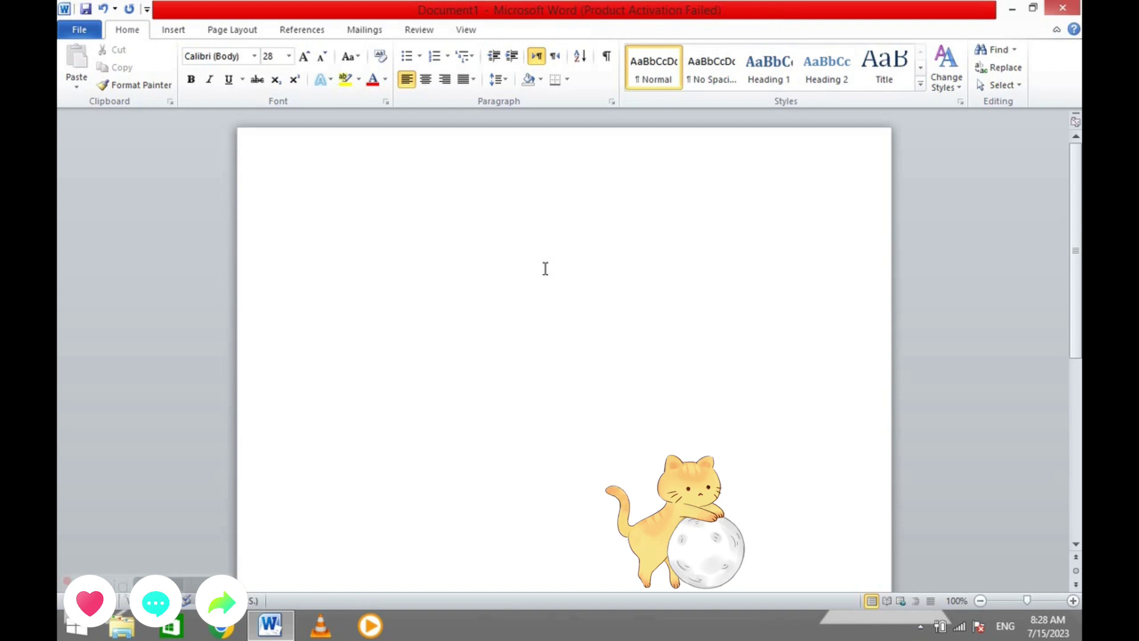
pyautogui.click(535, 57)
pyautogui.write('I')
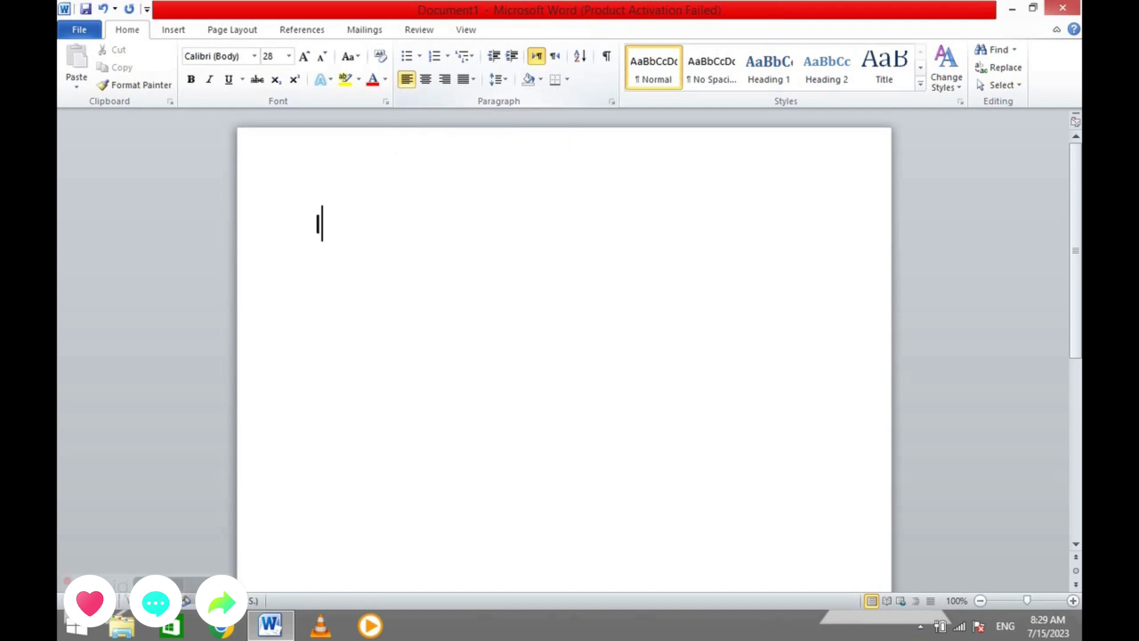
# - Type 'love my school and I love my friends . I go to school by bus' and start a new line
pyautogui.write(' LOVE')
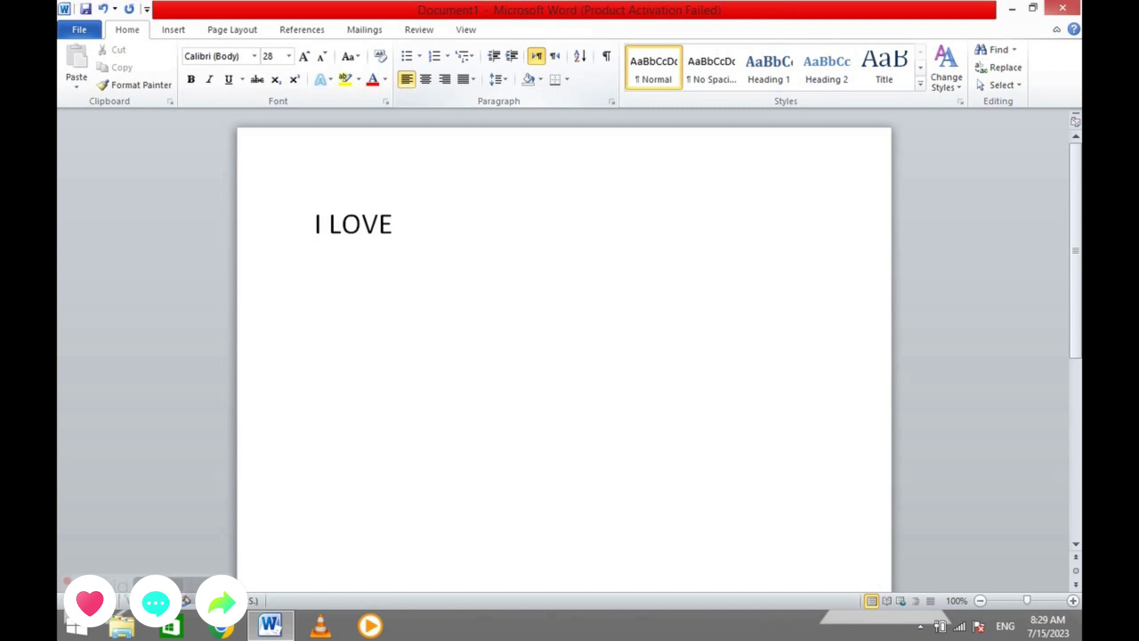
pyautogui.press('BackSpace')
pyautogui.press('BackSpace')
pyautogui.press('BackSpace')
pyautogui.press('BackSpace')
pyautogui.write('lo')
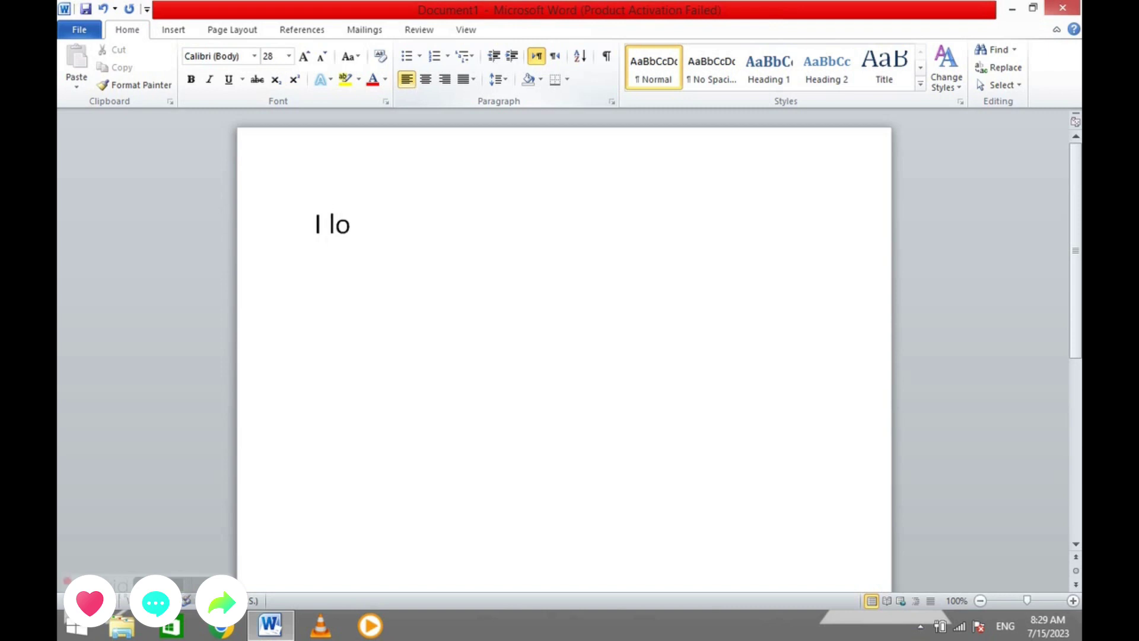
pyautogui.write('ve my ')
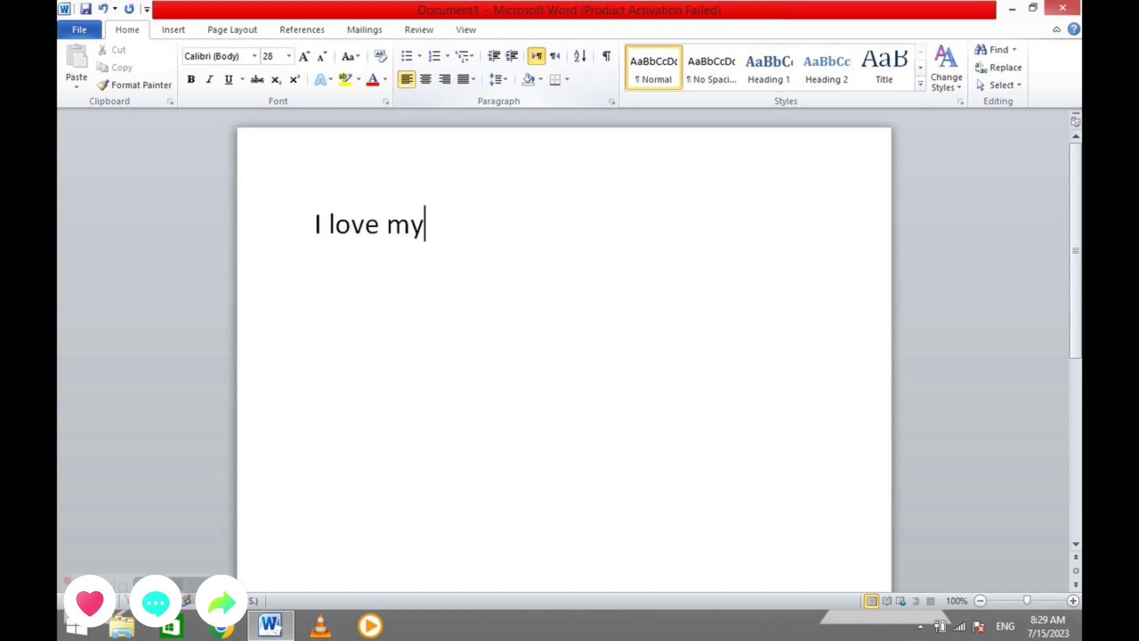
pyautogui.write('schoo')
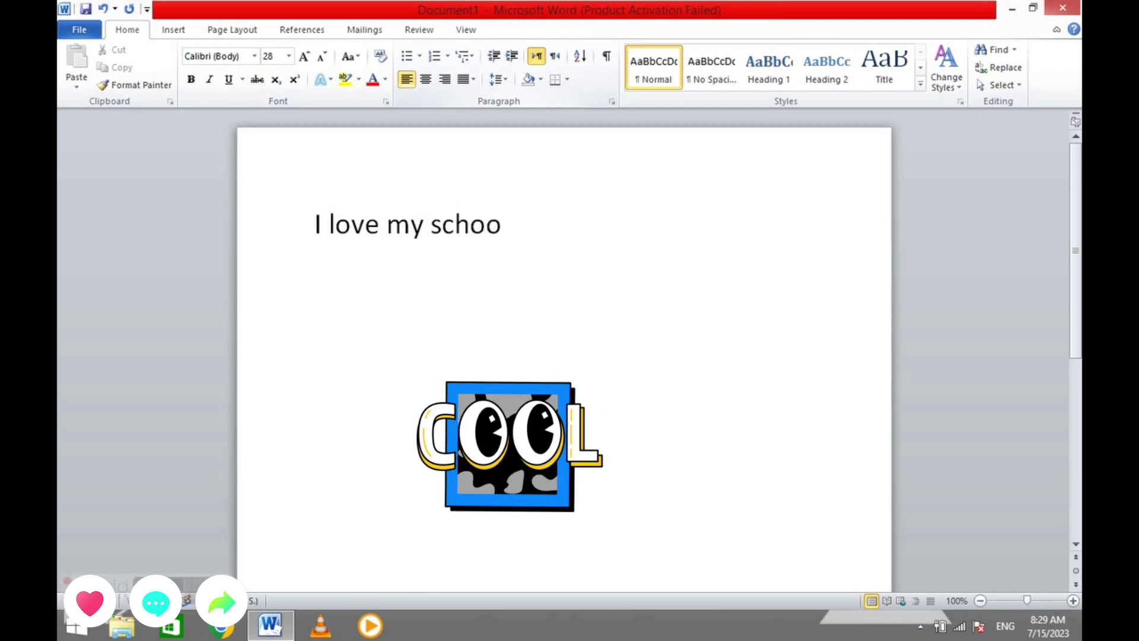
pyautogui.write('l')
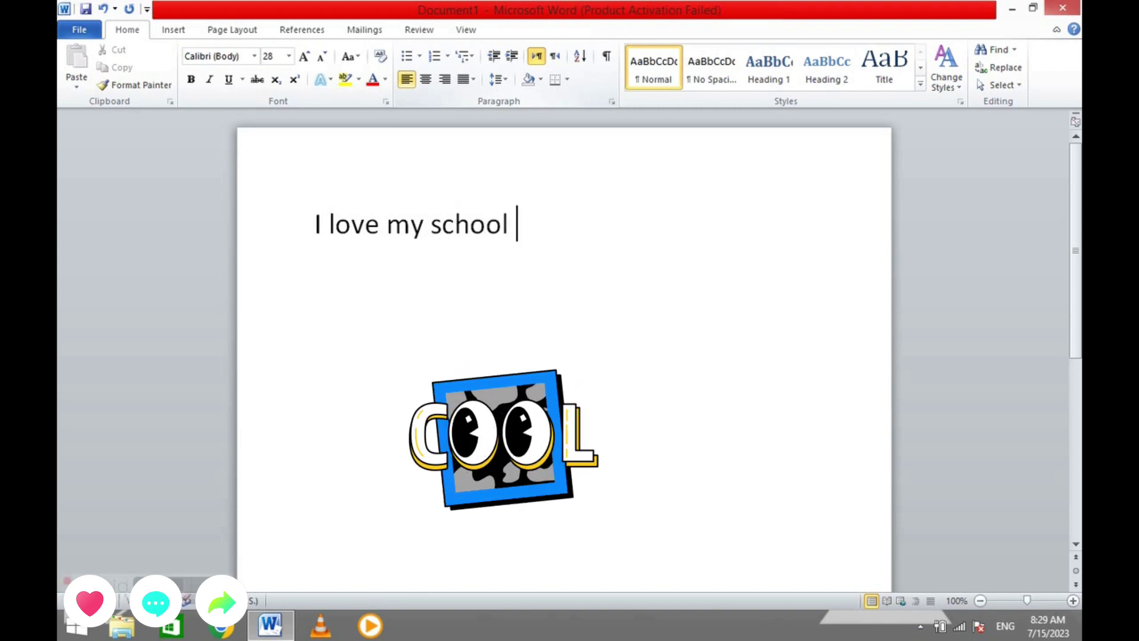
pyautogui.write('and ')
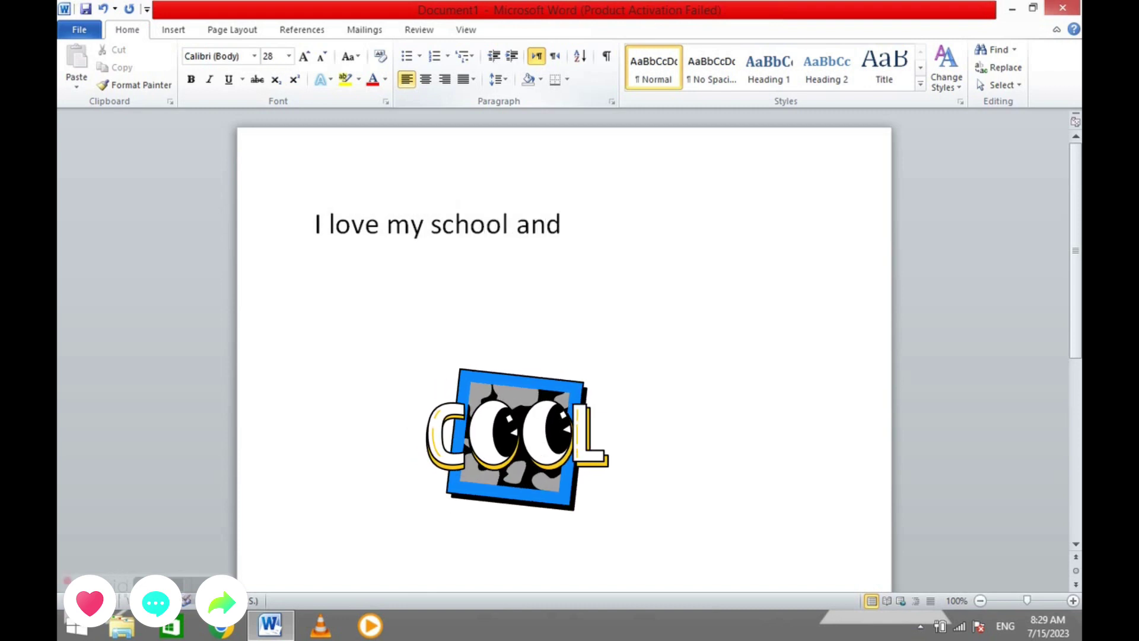
pyautogui.write('I ')
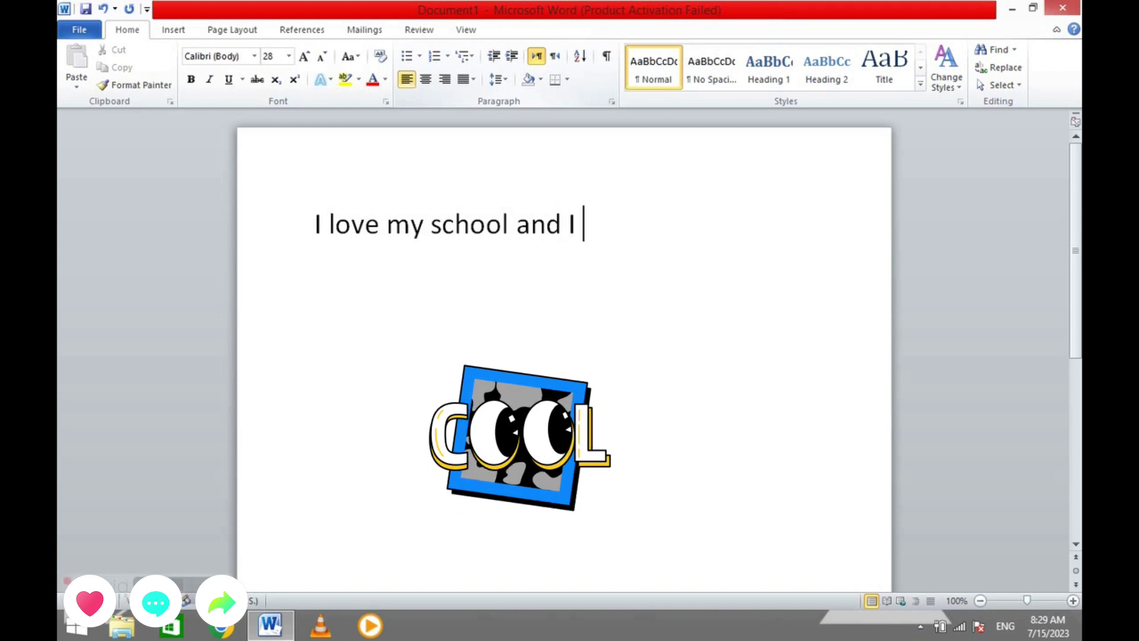
pyautogui.write('love ')
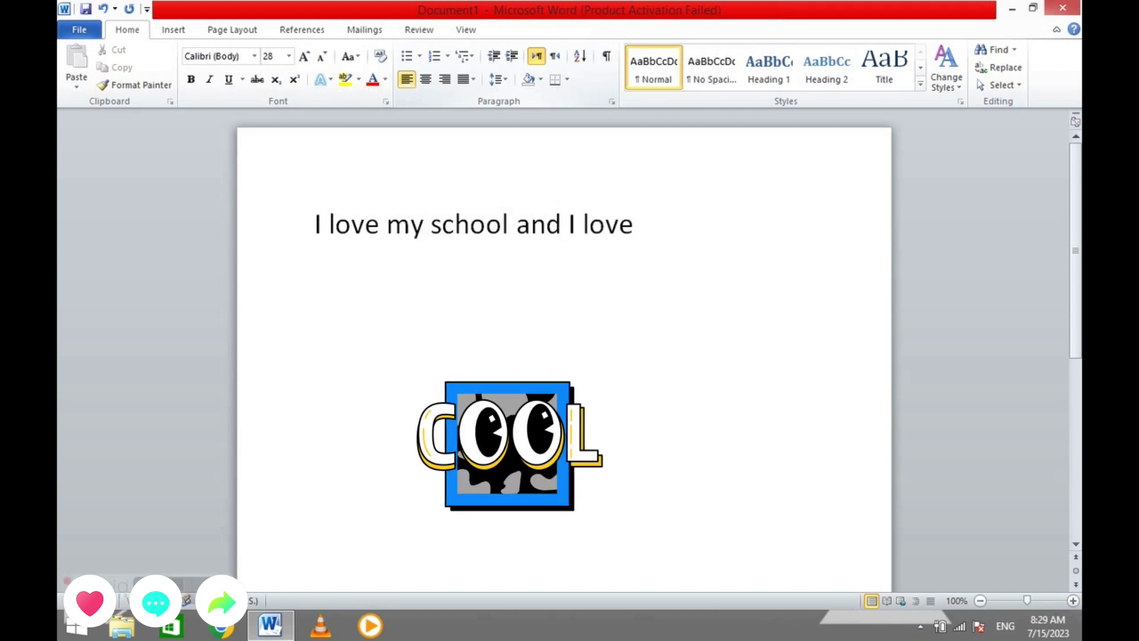
pyautogui.write('my f')
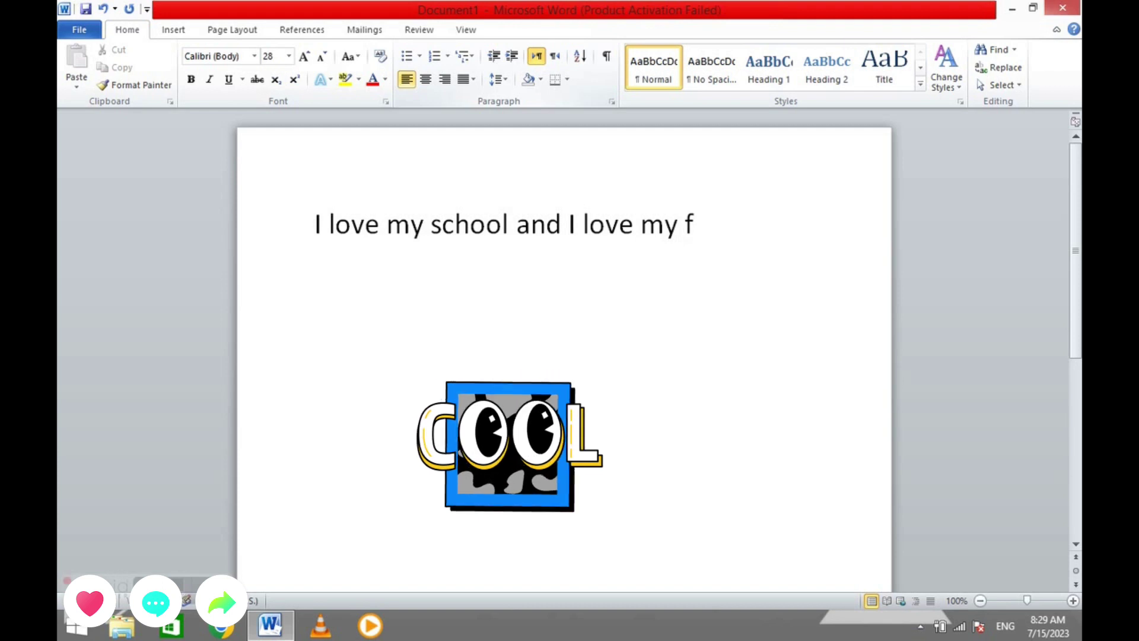
pyautogui.write('riends ')
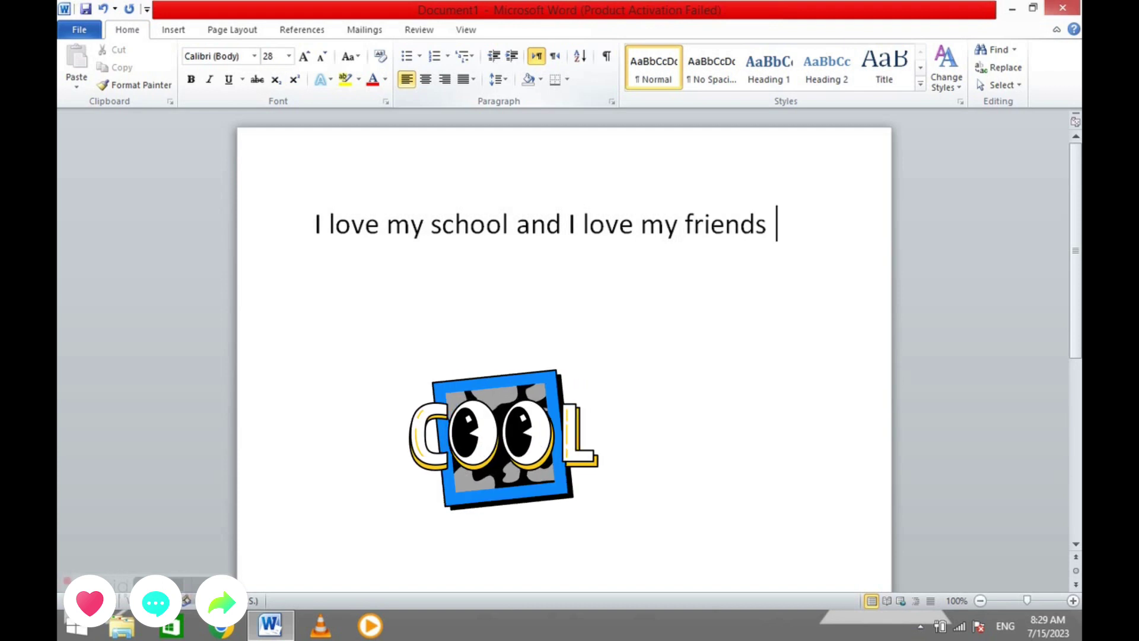
pyautogui.write('.')
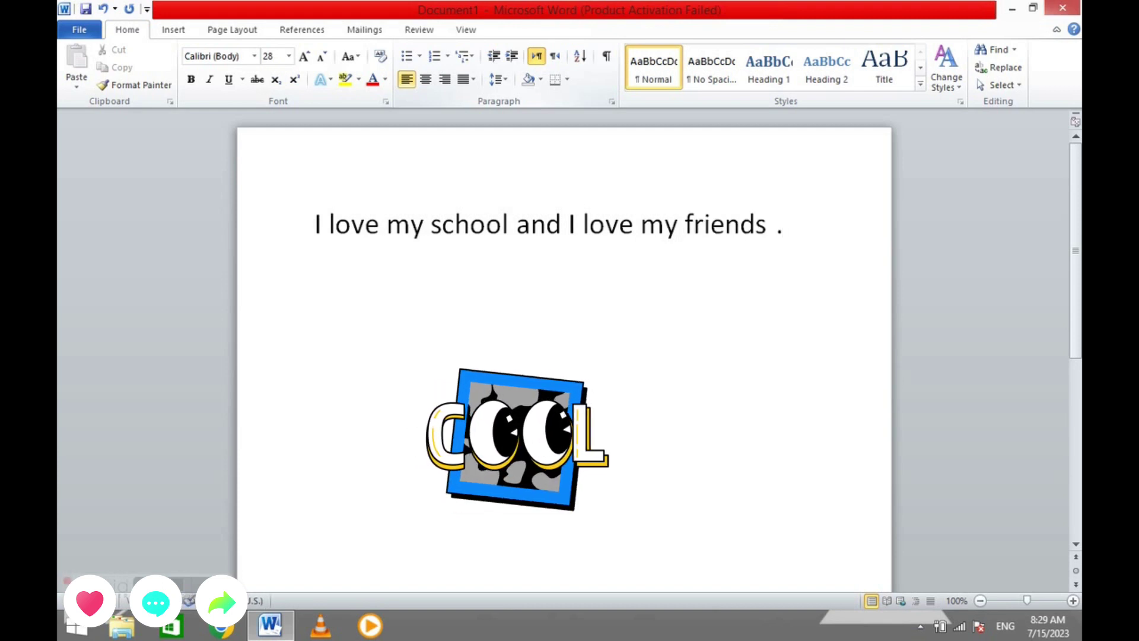
pyautogui.write(' I')
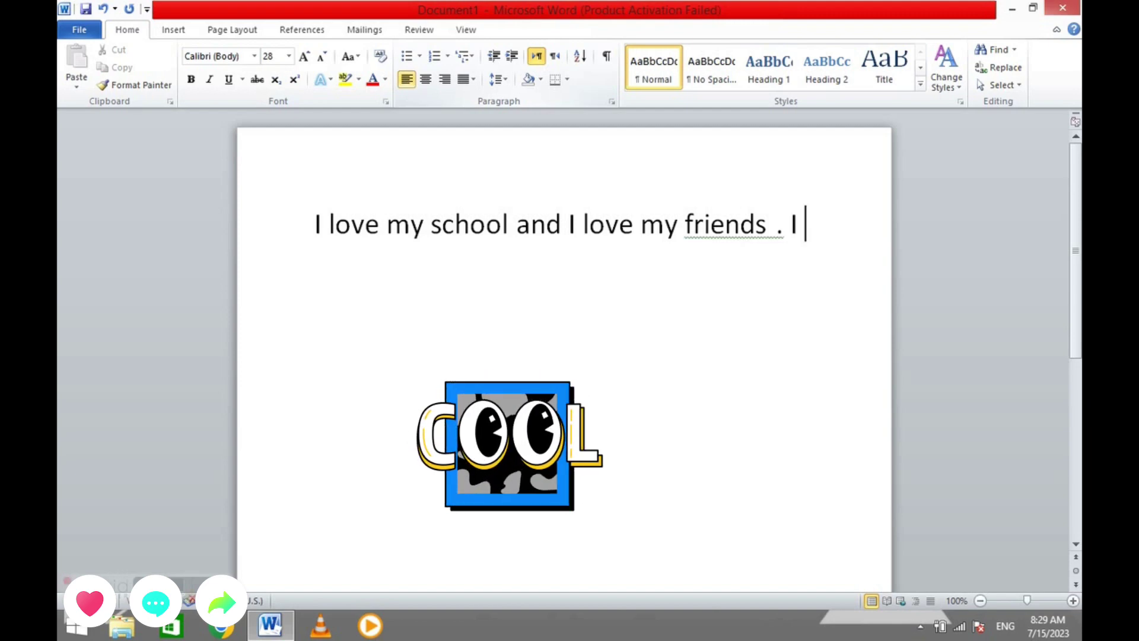
pyautogui.write(' go to ')
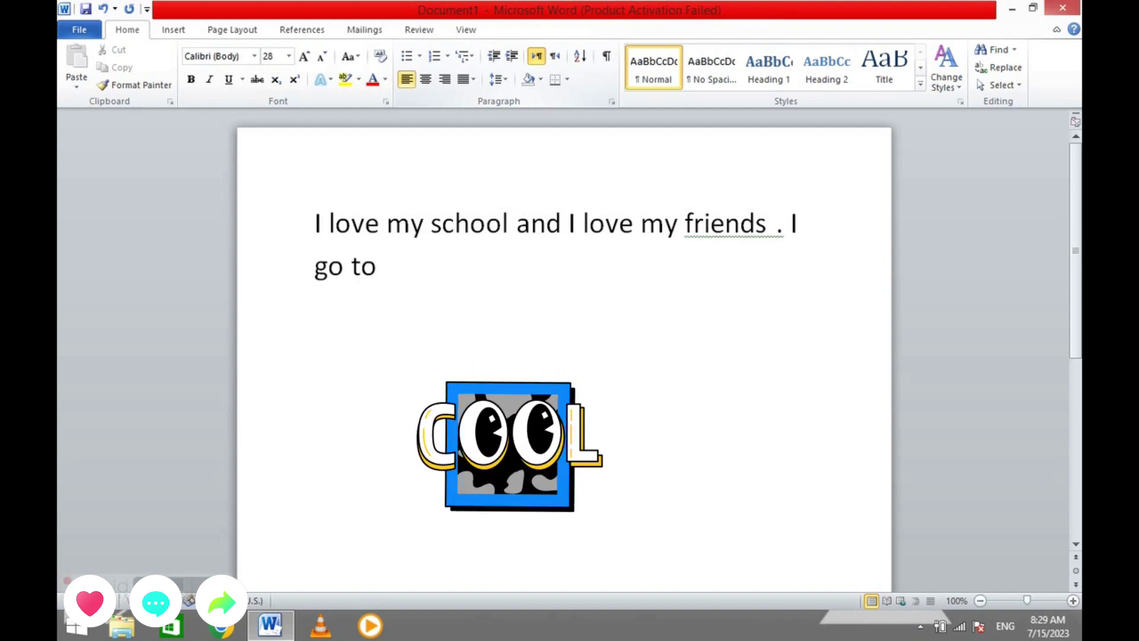
pyautogui.write('sch')
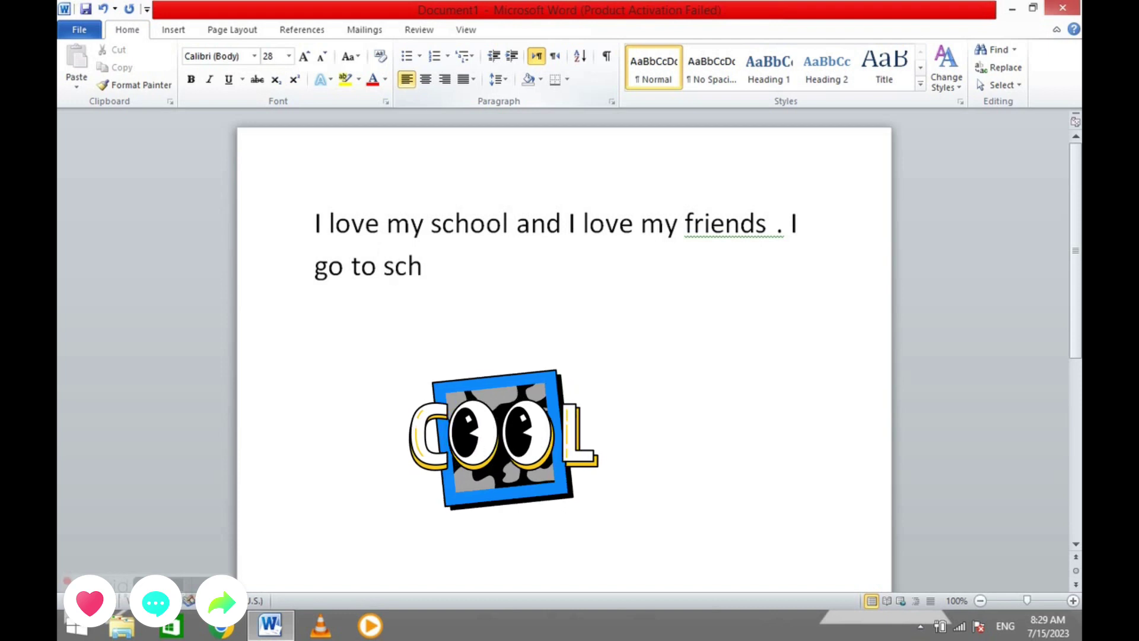
pyautogui.write('ool b')
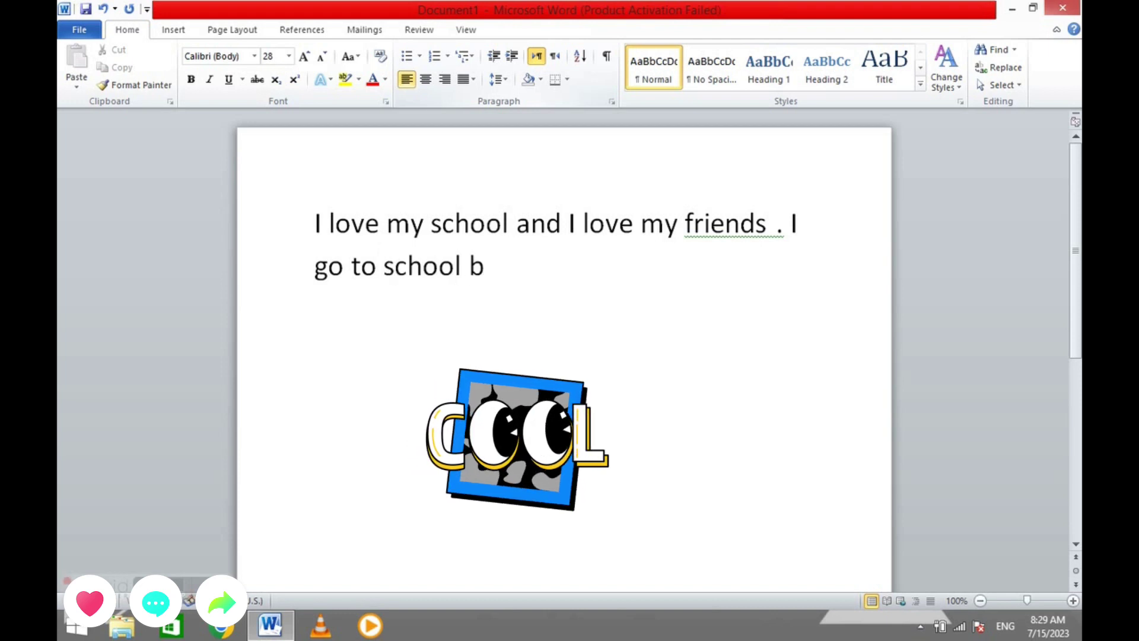
pyautogui.write('y bus')
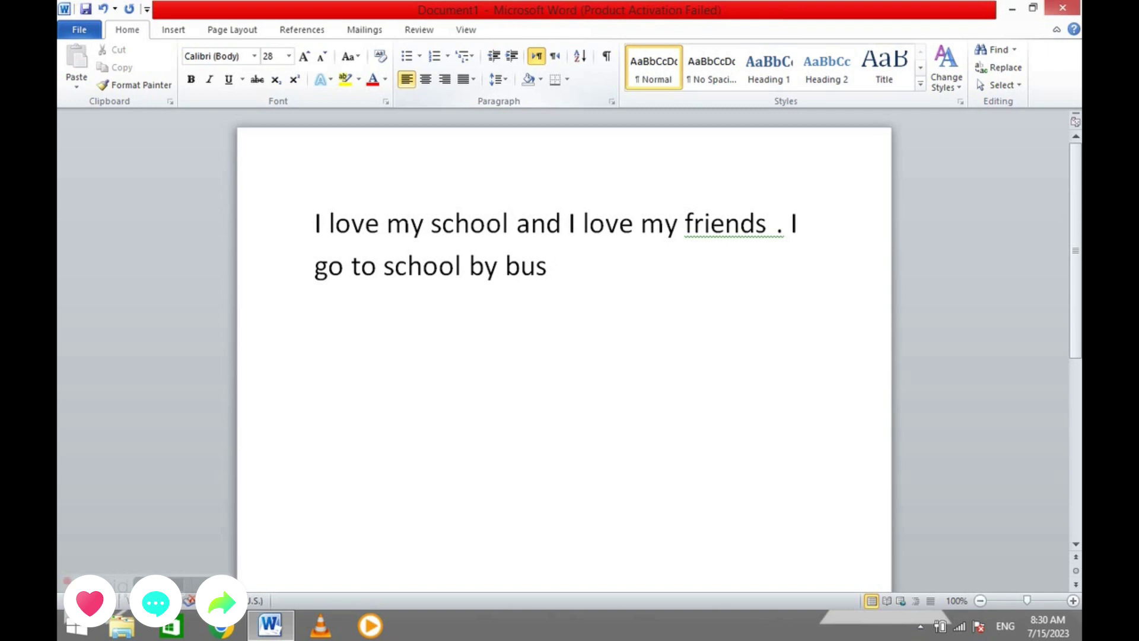
pyautogui.press('Return')
pyautogui.press('Return')
pyautogui.press('Return')
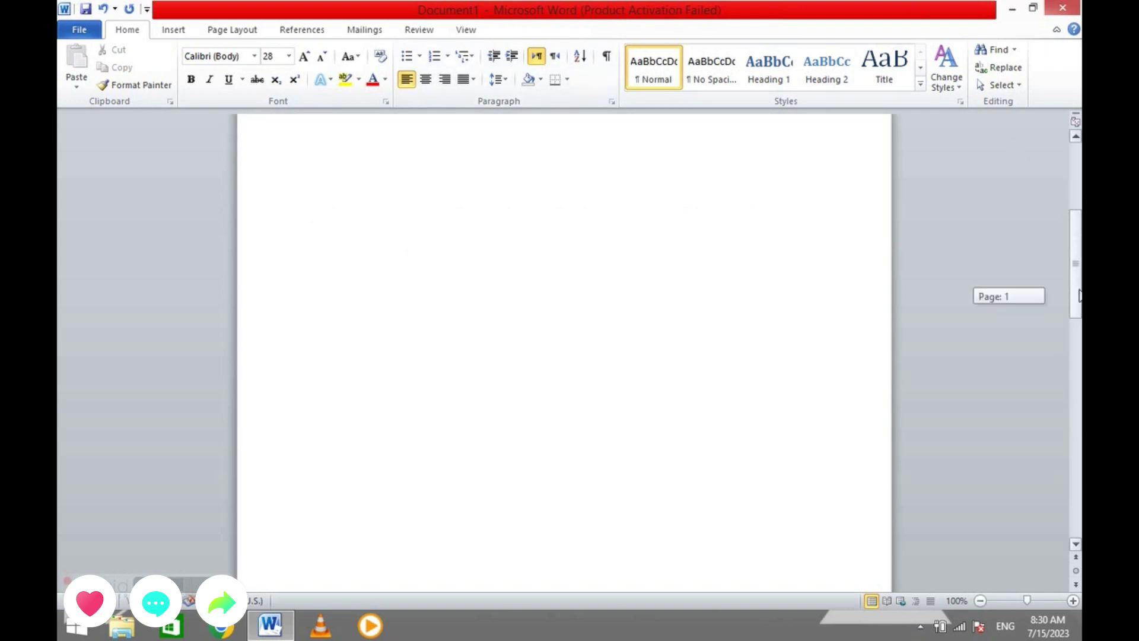
# - Delete 'by bus' and erase the paragraph back until only 'I lo' remains
pyautogui.moveTo(1076, 264); pyautogui.dragTo(1075, 196)
pyautogui.click(524, 267)
pyautogui.moveTo(525, 267); pyautogui.dragTo(478, 266)
pyautogui.press('BackSpace')
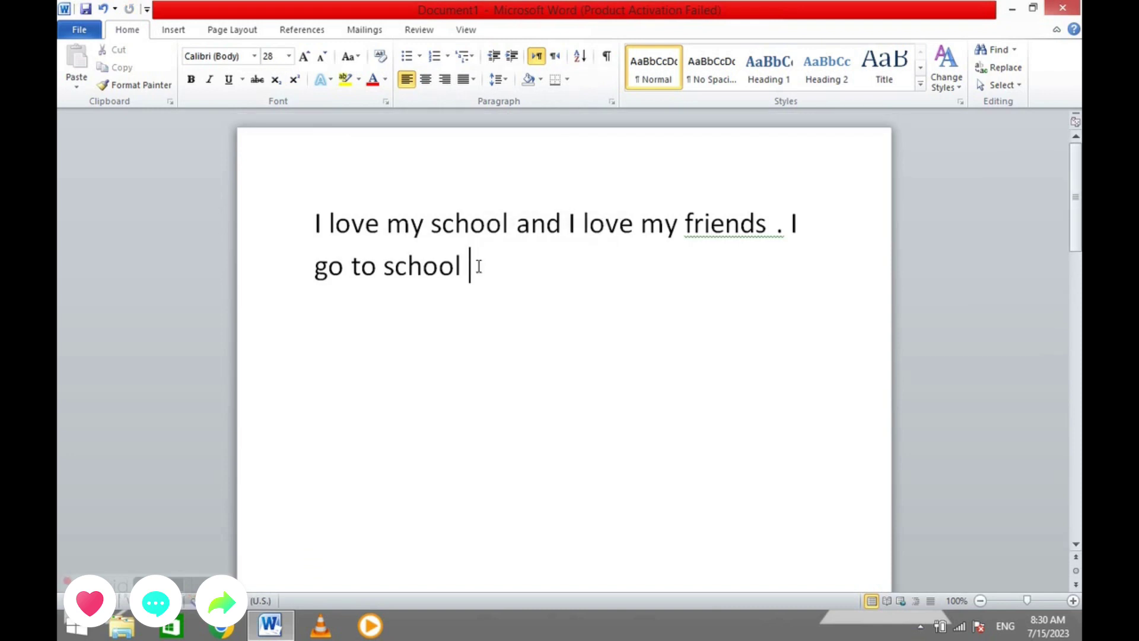
pyautogui.press('BackSpace')
pyautogui.press('BackSpace')
pyautogui.press('BackSpace')
pyautogui.press('BackSpace')
pyautogui.press('BackSpace')
pyautogui.press('BackSpace')
pyautogui.press('BackSpace')
pyautogui.press('BackSpace')
pyautogui.press('BackSpace')
pyautogui.press('BackSpace')
pyautogui.press('BackSpace')
pyautogui.press('BackSpace')
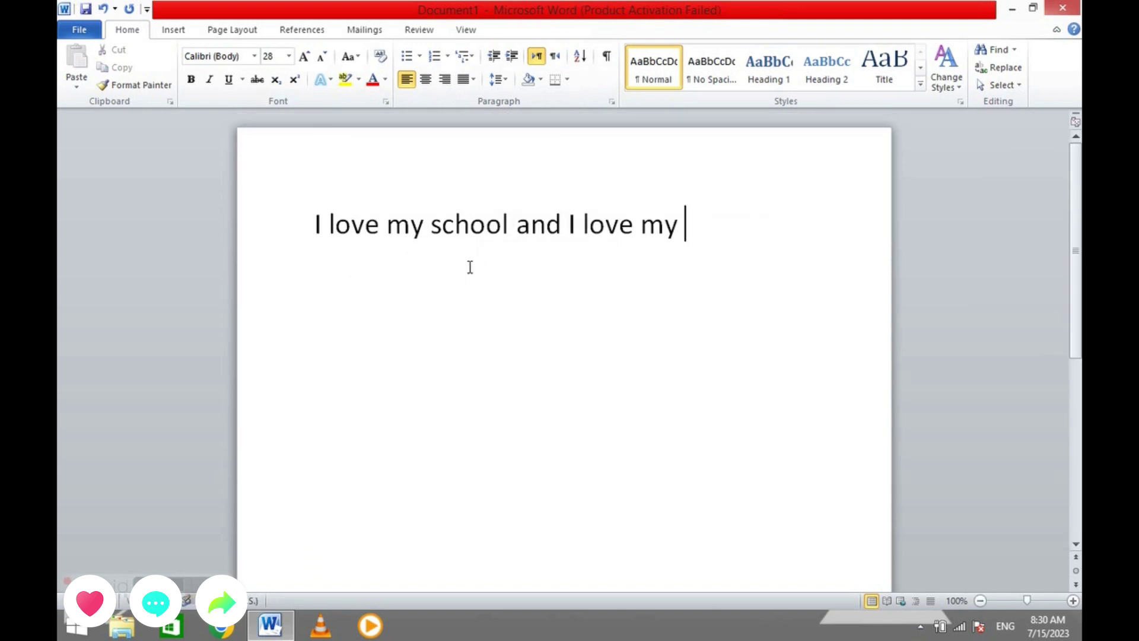
pyautogui.press('BackSpace')
pyautogui.press('BackSpace')
pyautogui.press('BackSpace')
pyautogui.press('BackSpace')
pyautogui.press('BackSpace')
pyautogui.press('BackSpace')
pyautogui.press('BackSpace')
pyautogui.press('BackSpace')
pyautogui.press('BackSpace')
pyautogui.press('BackSpace')
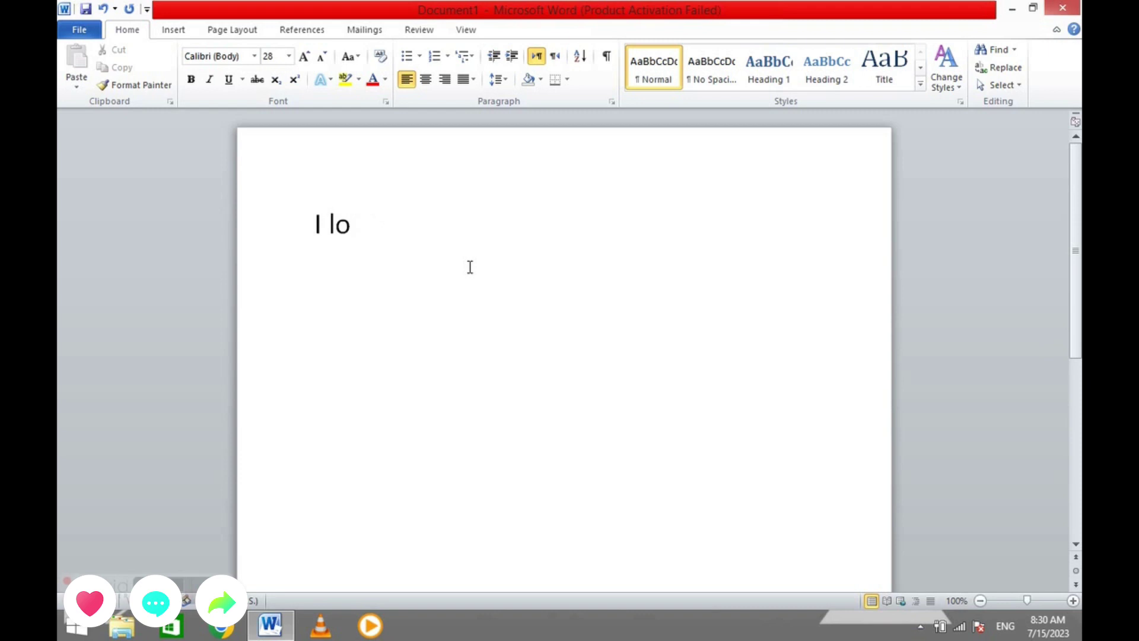
pyautogui.press('BackSpace')
pyautogui.press('BackSpace')
pyautogui.press('BackSpace')
pyautogui.press('BackSpace')
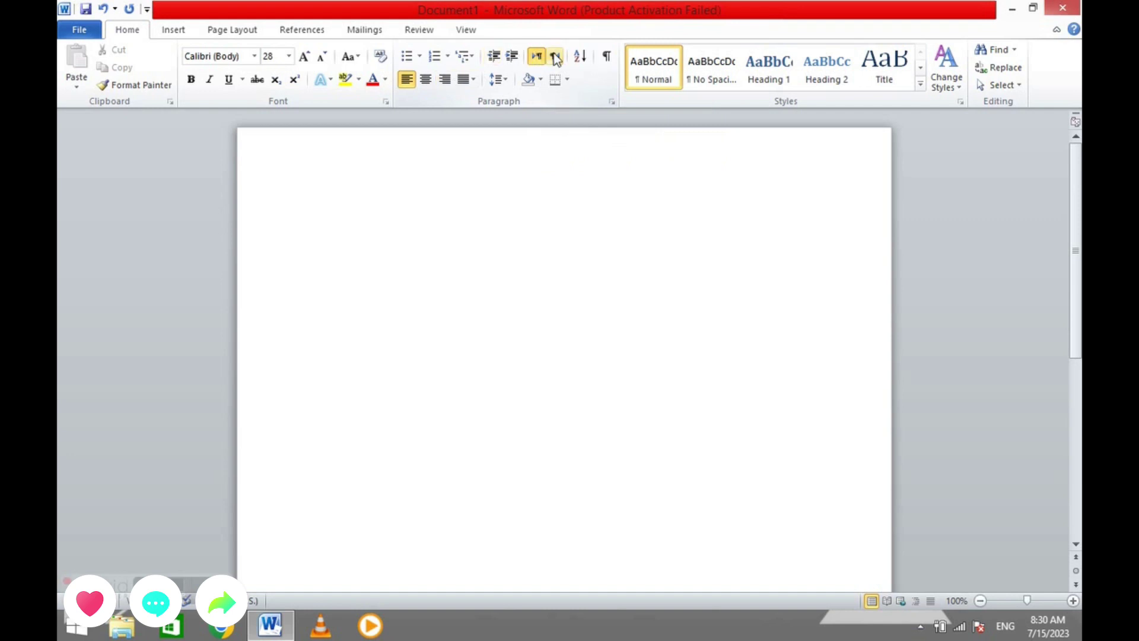
# - Set right-to-left direction, switch to Arabic, and type the sentence about loving school
pyautogui.click(556, 58)
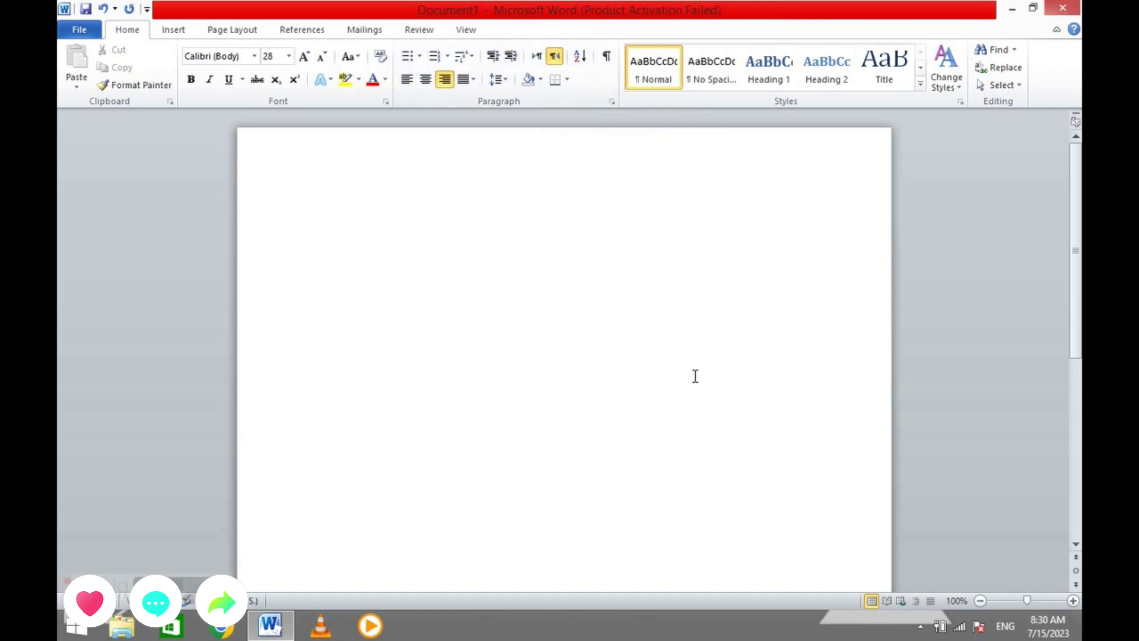
pyautogui.hotkey('alt', 'shift')
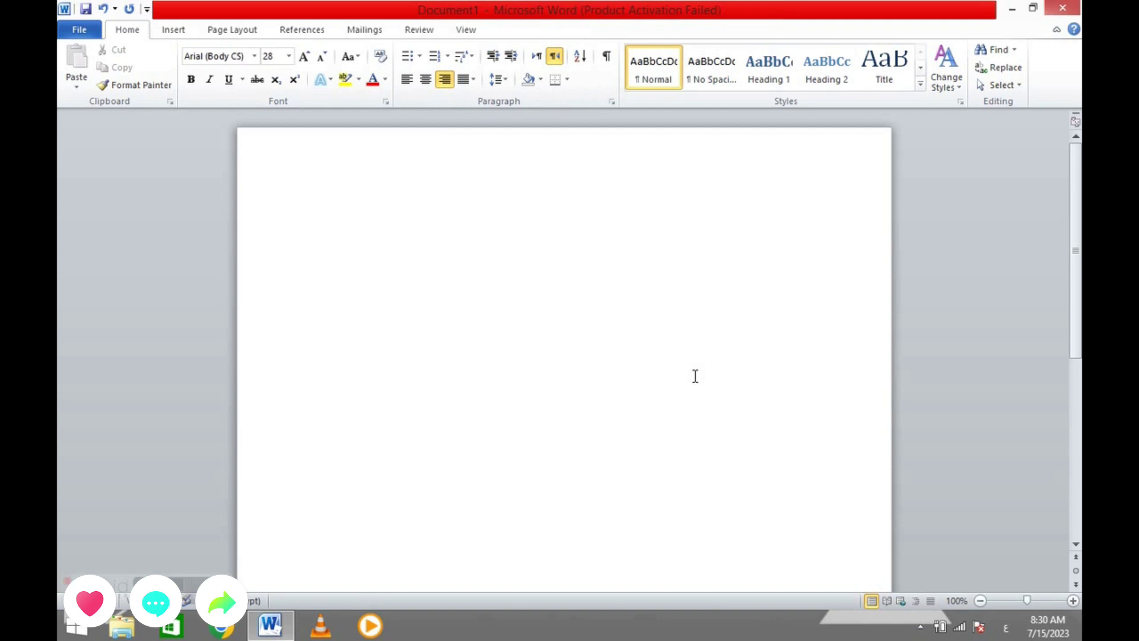
pyautogui.write('انا ا')
pyautogui.write('حب ')
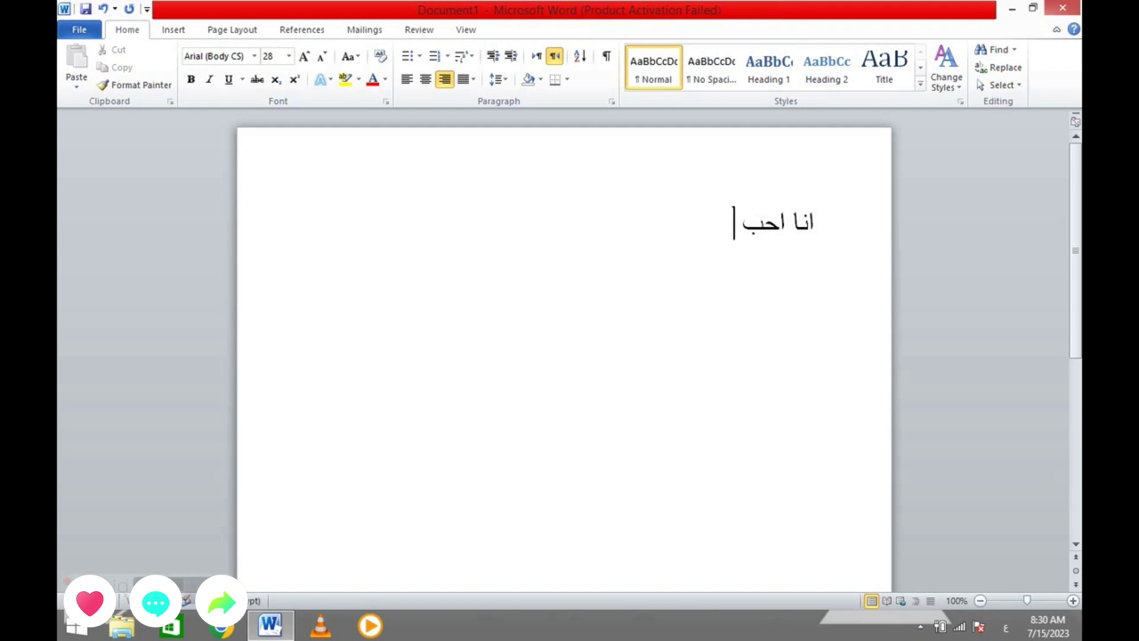
pyautogui.write('مد')
pyautogui.write('رس')
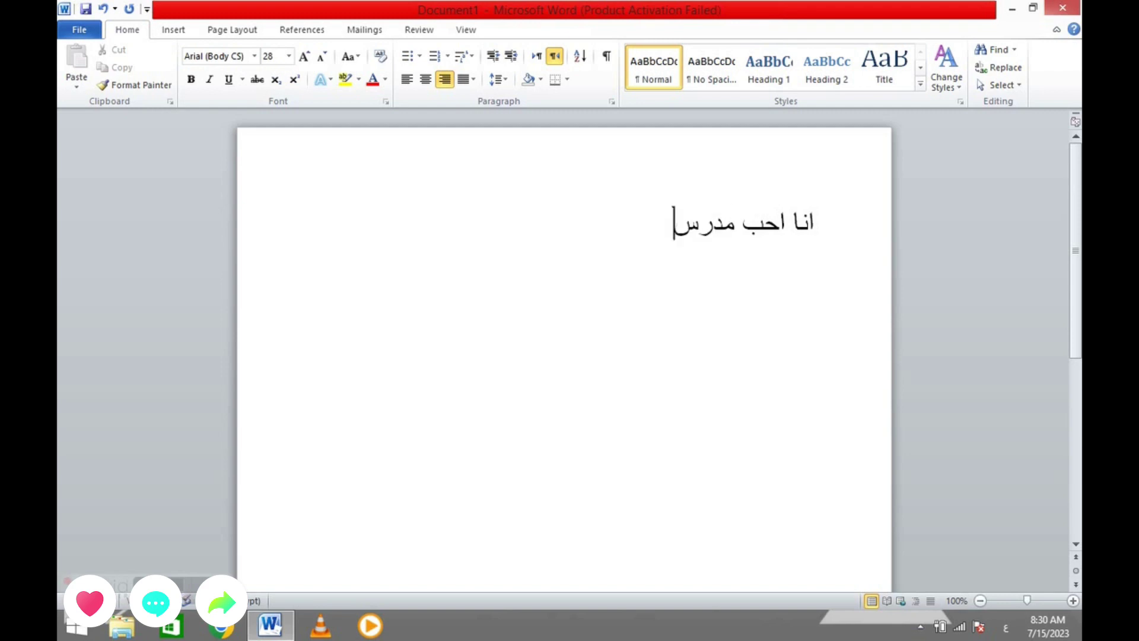
pyautogui.write('تي ك')
pyautogui.write('ثي')
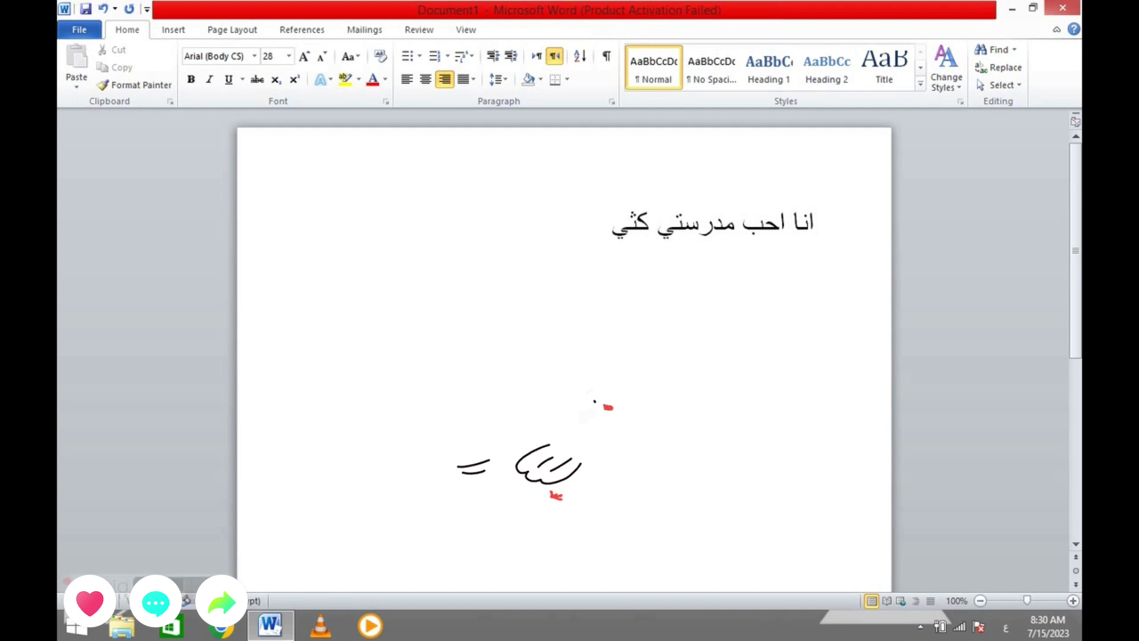
pyautogui.write('را و ا')
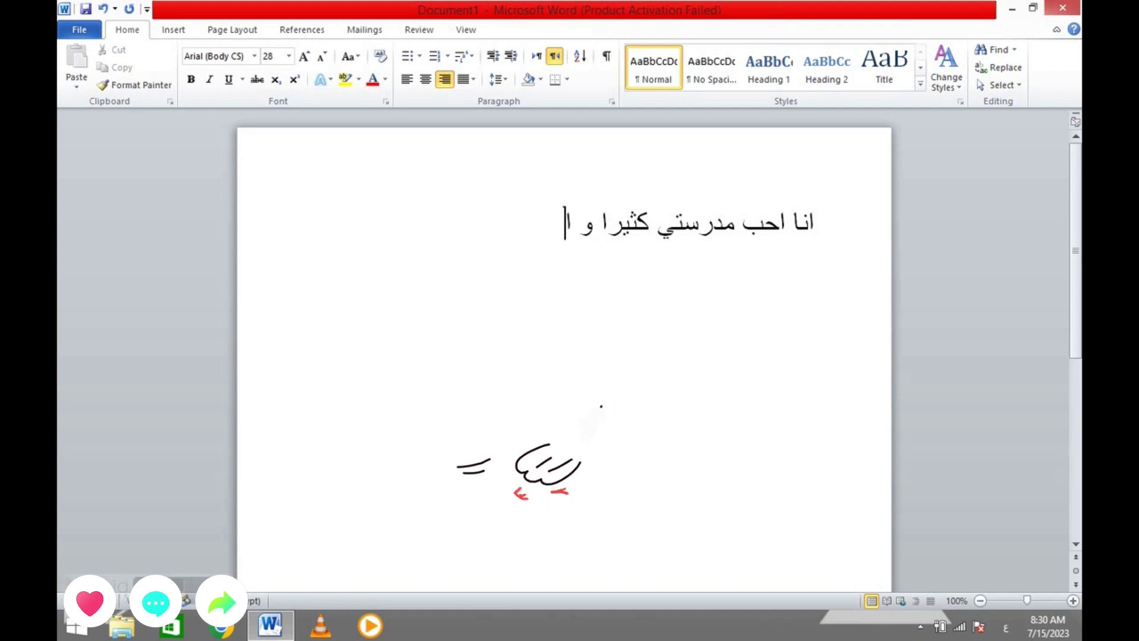
pyautogui.write('ذهب ال')
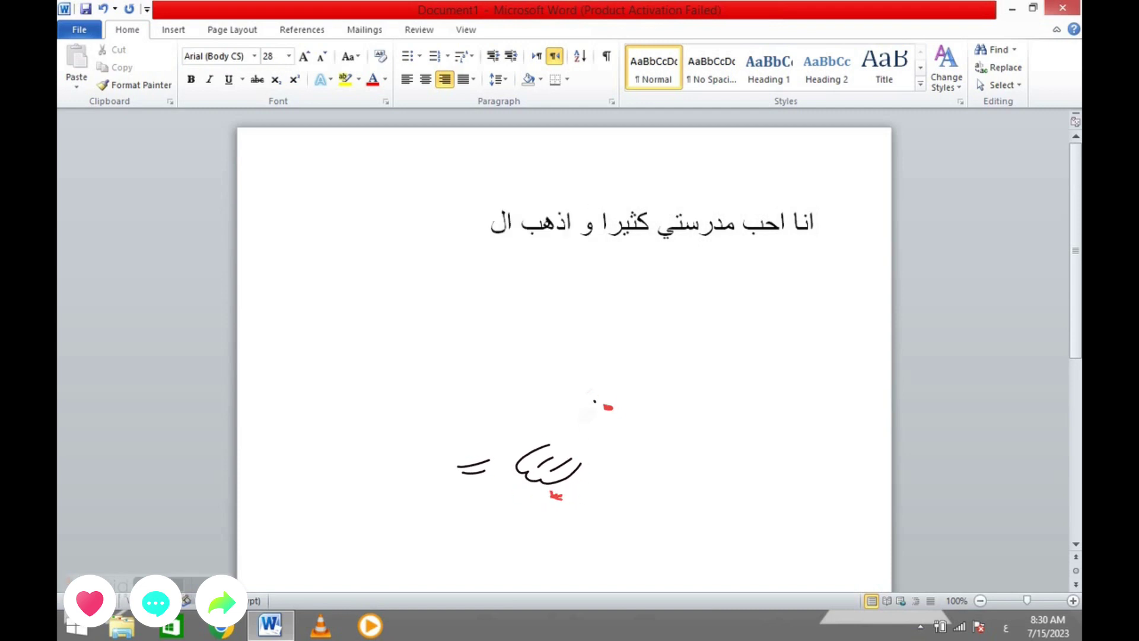
pyautogui.write('يها كل ')
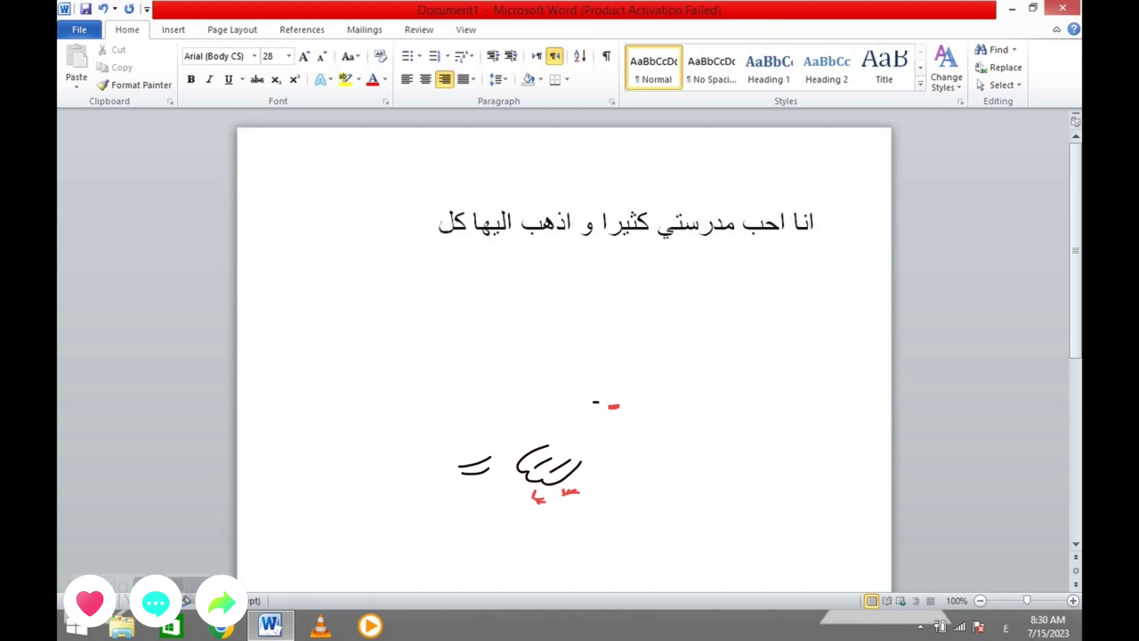
pyautogui.write('يوم')
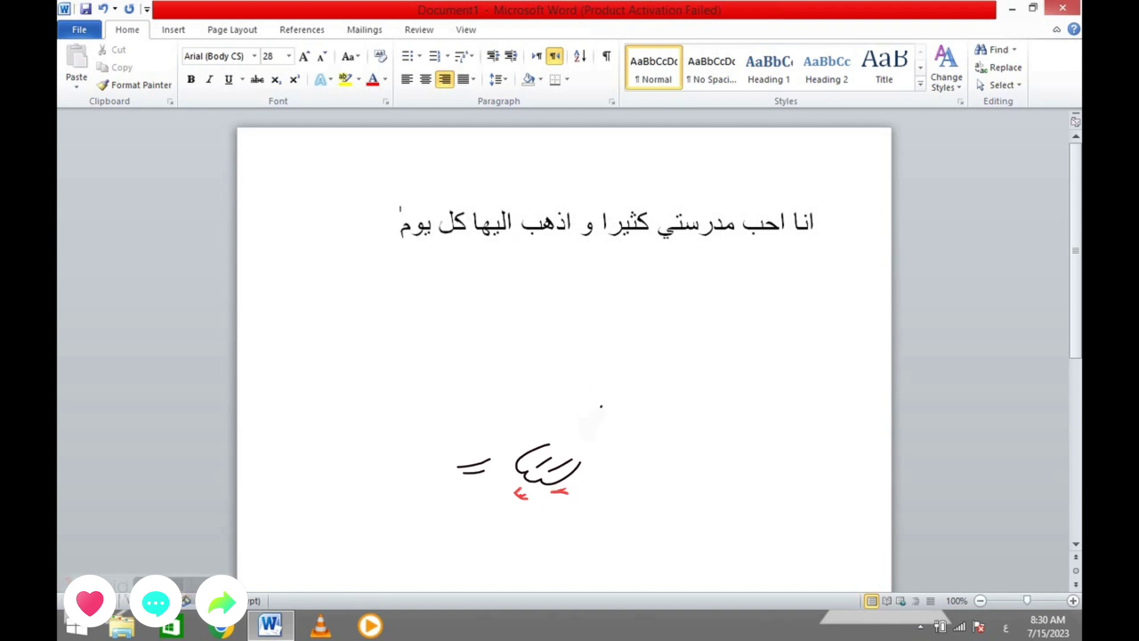
pyautogui.write(' و ا')
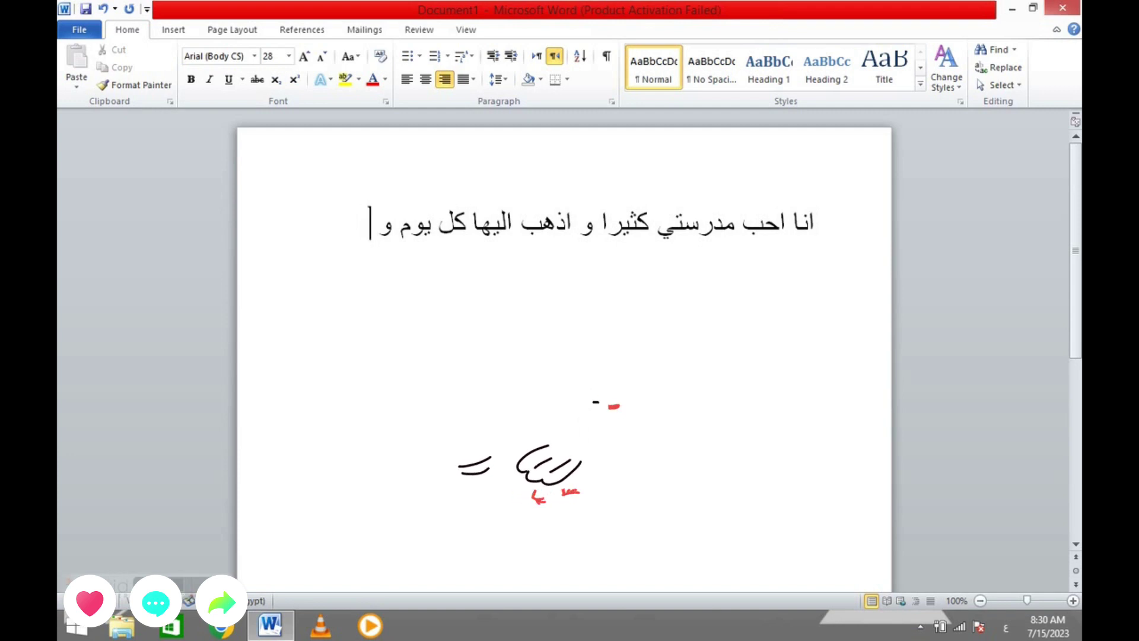
pyautogui.write('نا')
pyautogui.press('BackSpace')
pyautogui.write('عل')
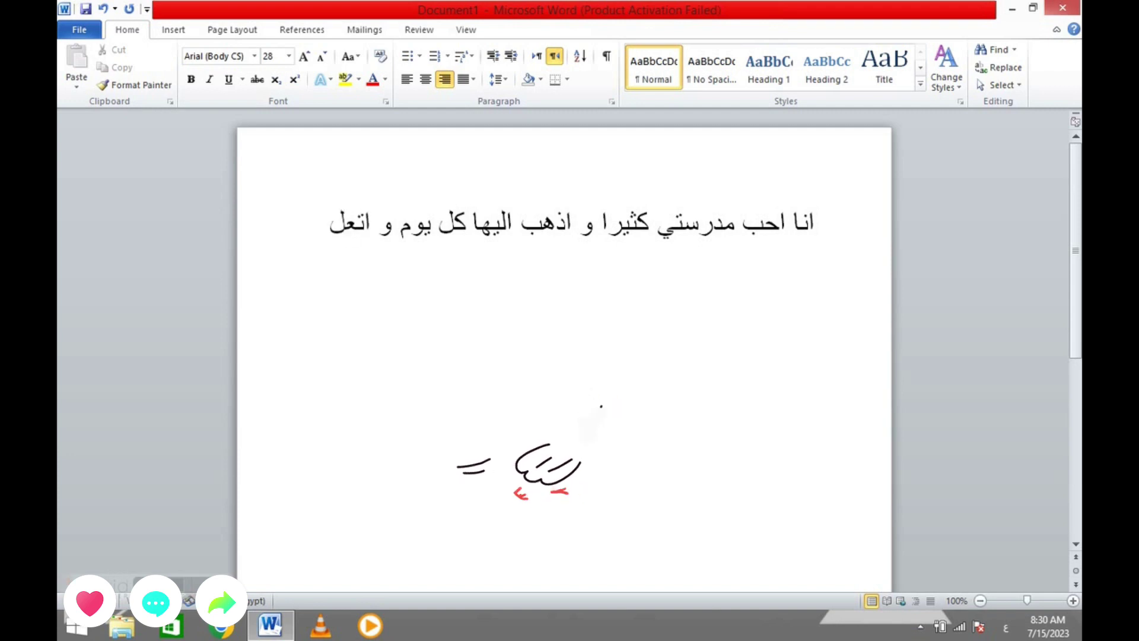
pyautogui.write('م')
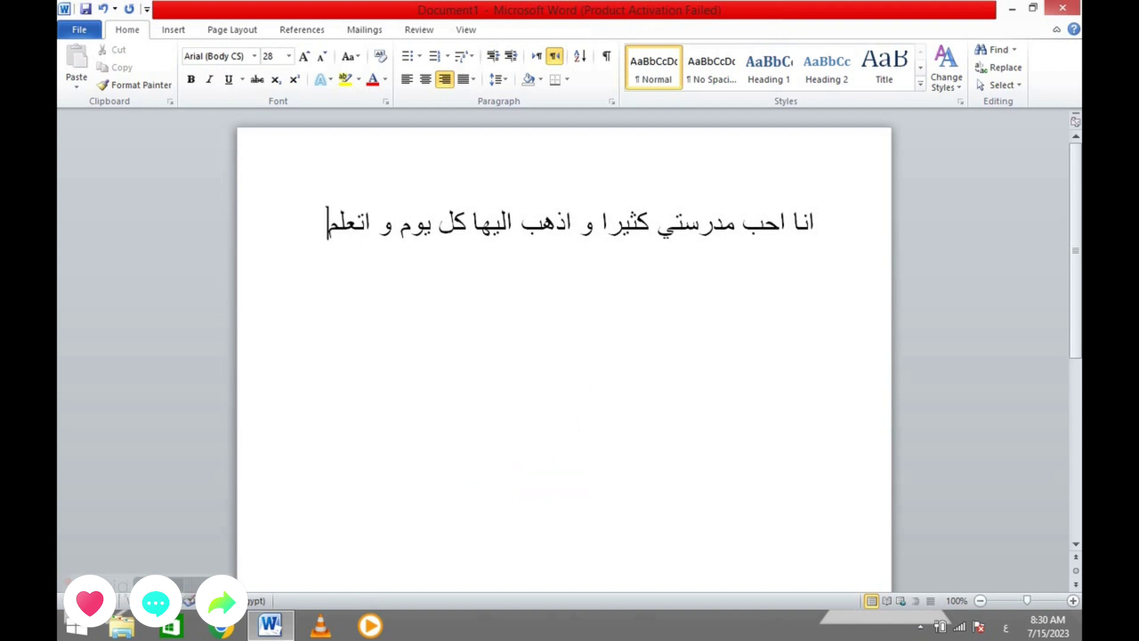
pyautogui.write(' م')
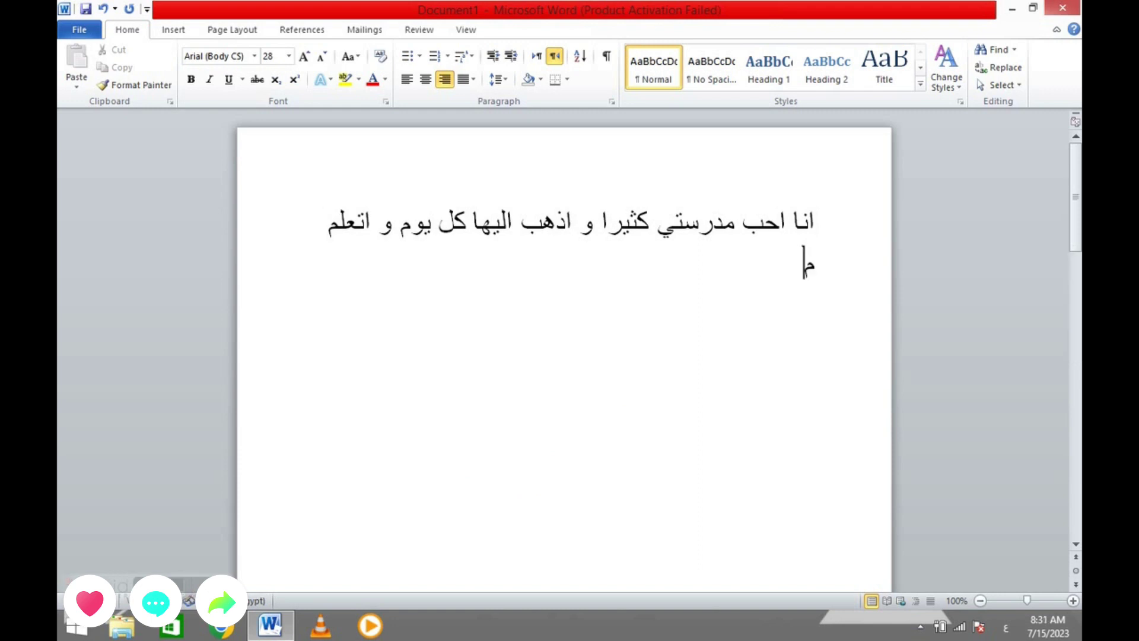
pyautogui.write('وتا')
pyautogui.write('ا')
# - Fix the typos so the second line ends with مواد جديده, then select the first Arabic line
pyautogui.press('BackSpace')
pyautogui.write('خ')
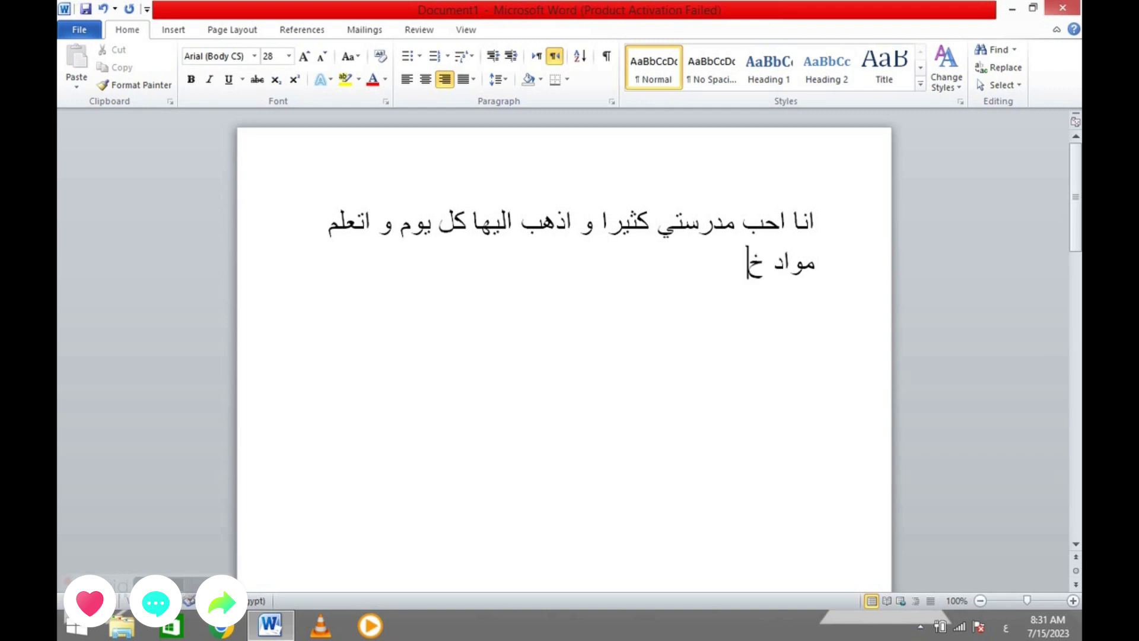
pyautogui.press('BackSpace')
pyautogui.write('جد')
pyautogui.write('يده')
pyautogui.click(325, 221)
pyautogui.moveTo(816, 221); pyautogui.dragTo(301, 220)
# - Give the Arabic paragraph single 1.0 line spacing
pyautogui.click(737, 294)
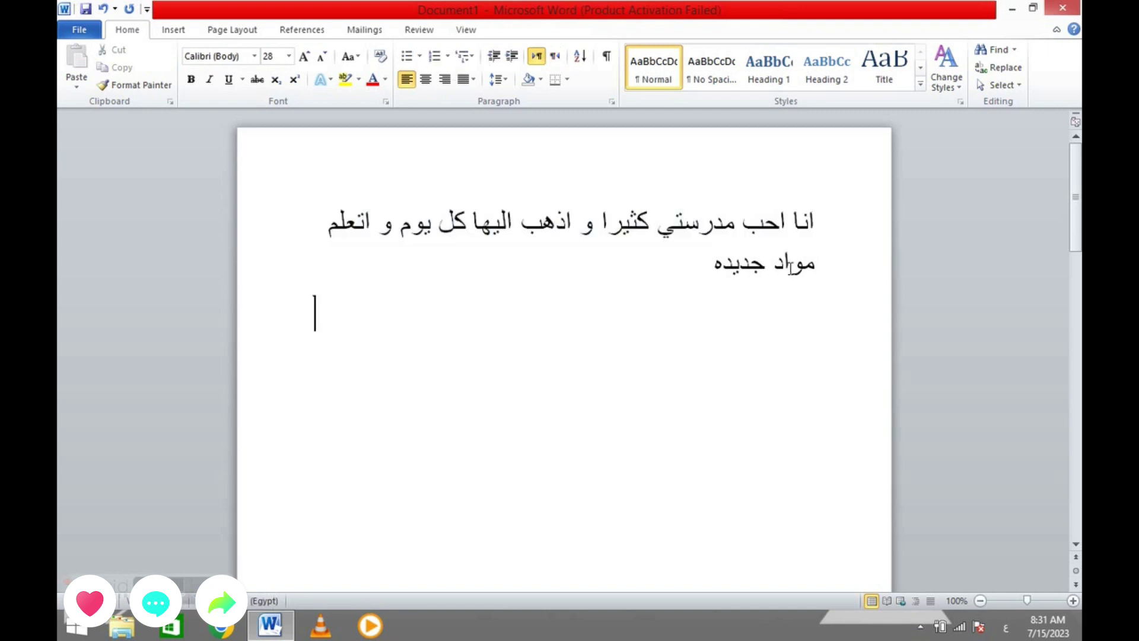
pyautogui.moveTo(814, 261); pyautogui.dragTo(721, 261)
pyautogui.click(626, 324)
pyautogui.click(504, 79)
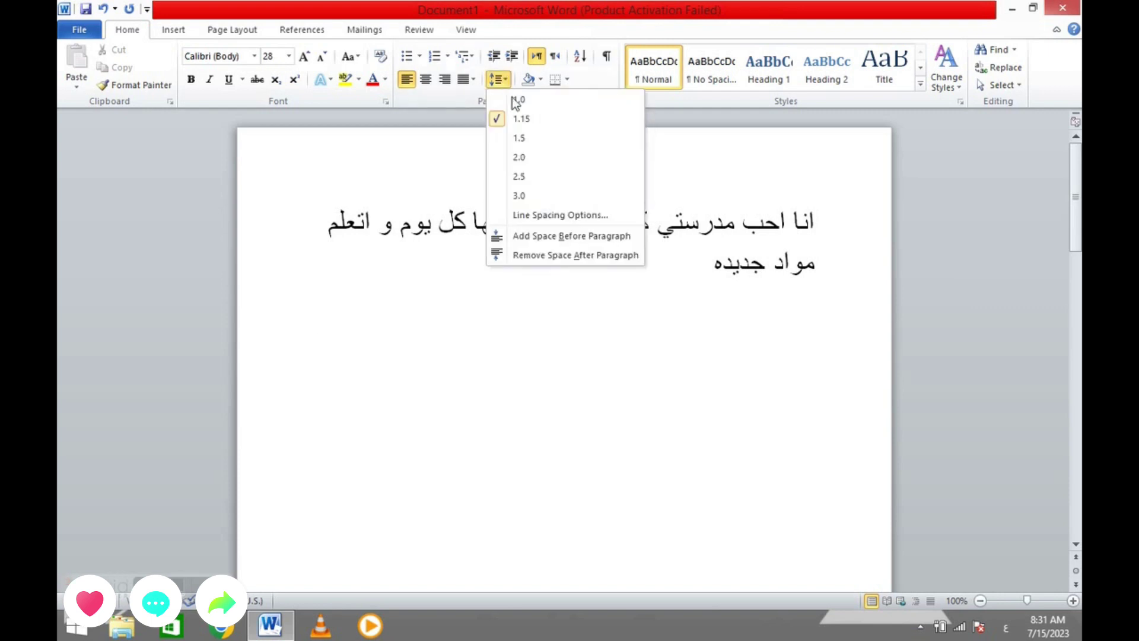
pyautogui.click(521, 137)
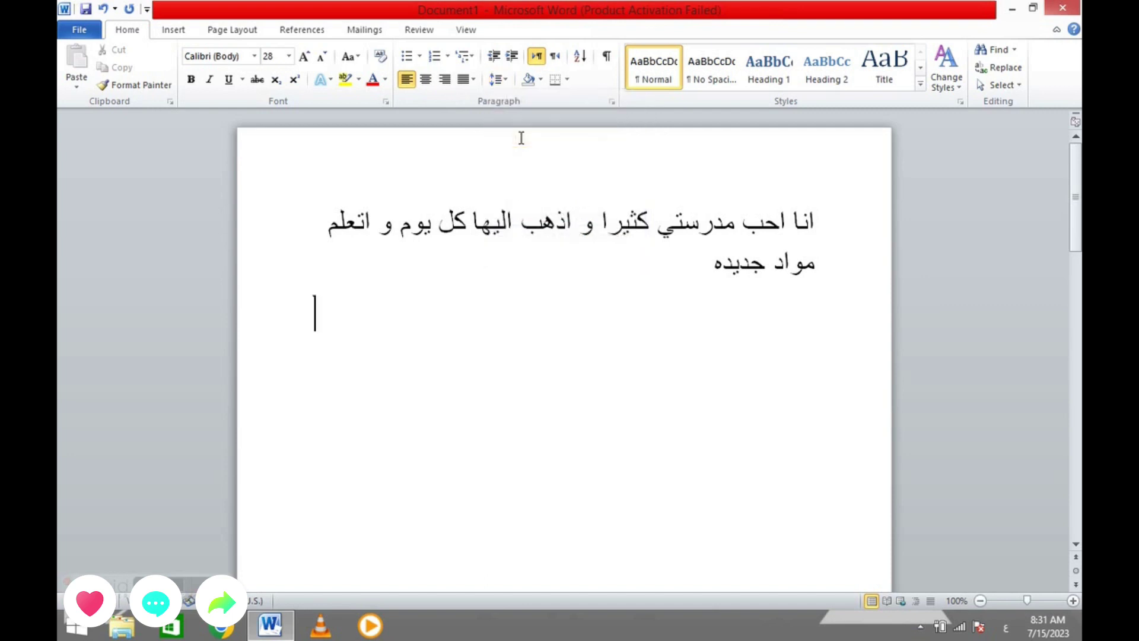
pyautogui.click(322, 234)
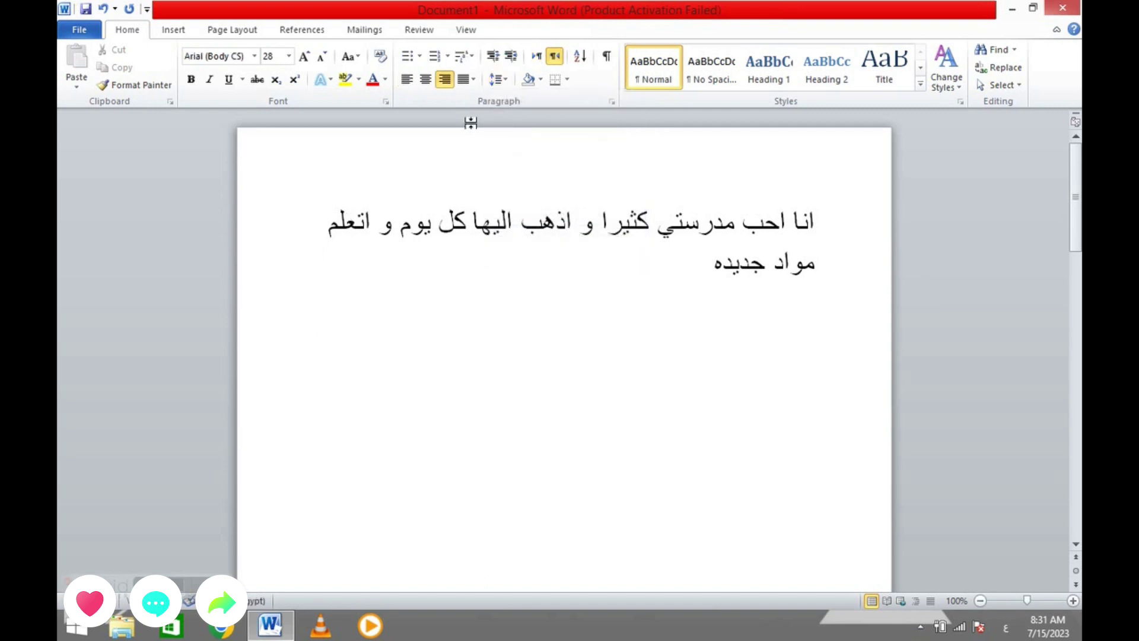
pyautogui.click(501, 84)
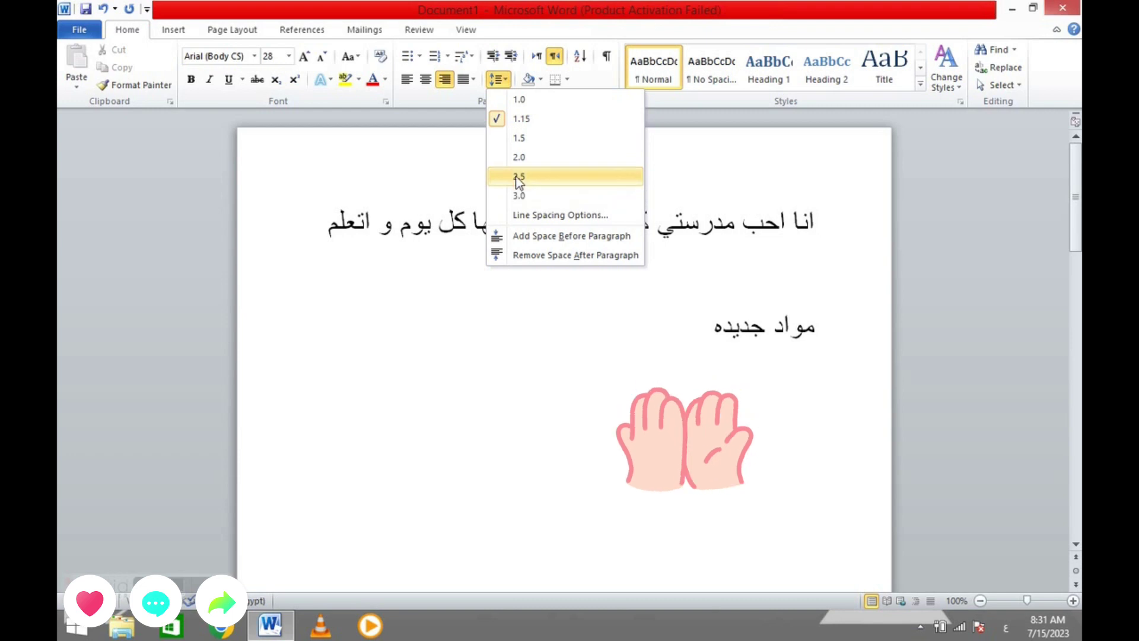
pyautogui.click(517, 99)
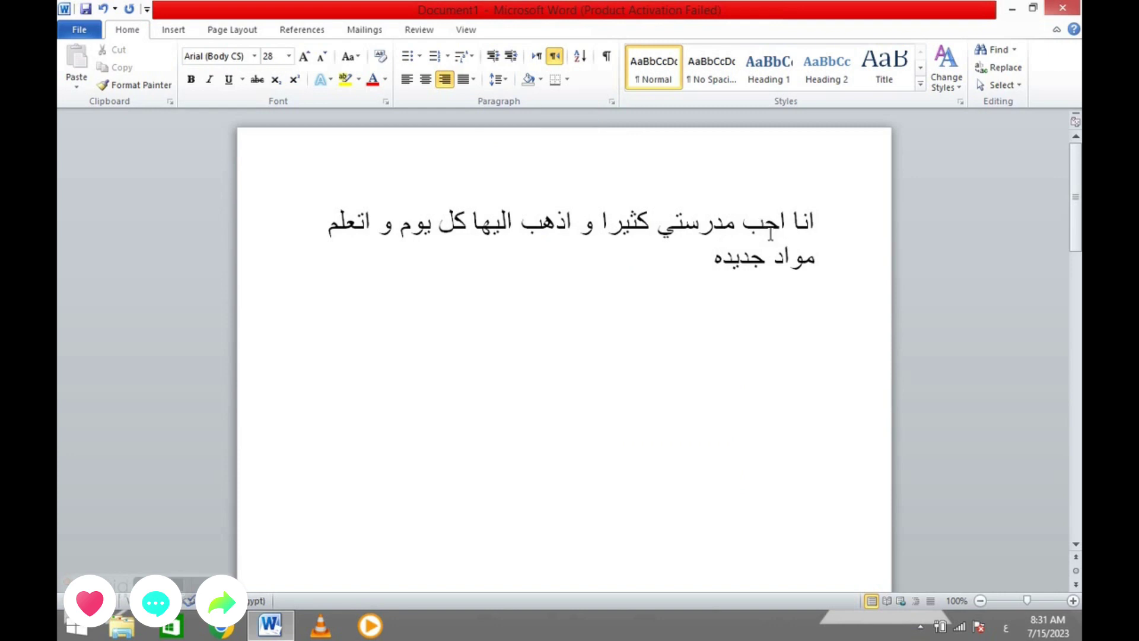
# - Delete all the Arabic text and close Word choosing Don't Save
pyautogui.click(762, 256)
pyautogui.click(509, 79)
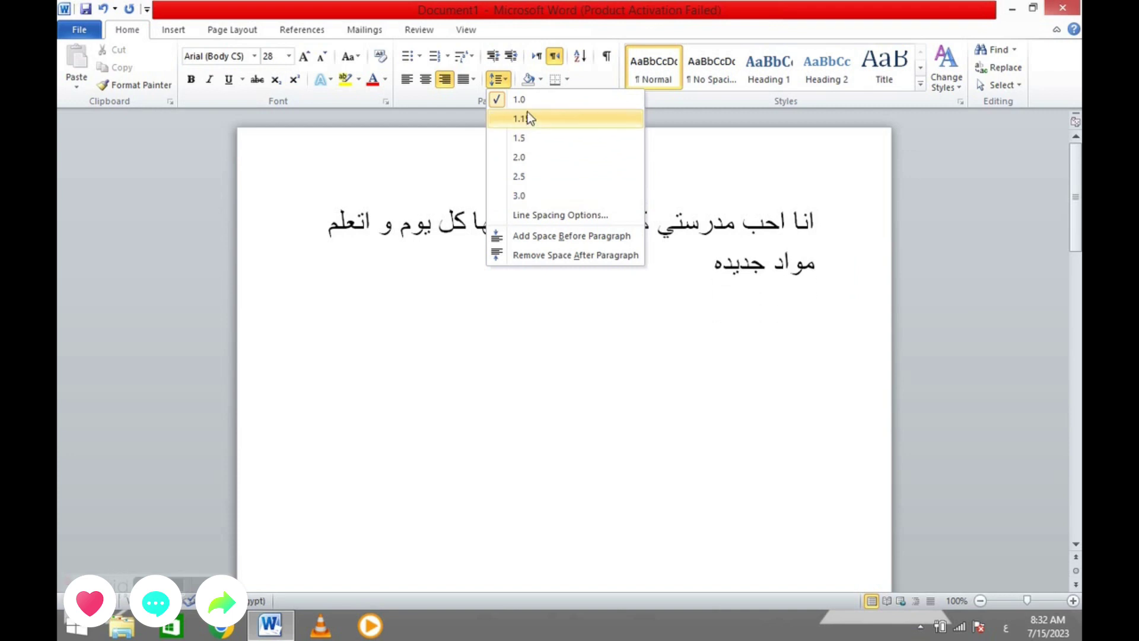
pyautogui.click(539, 329)
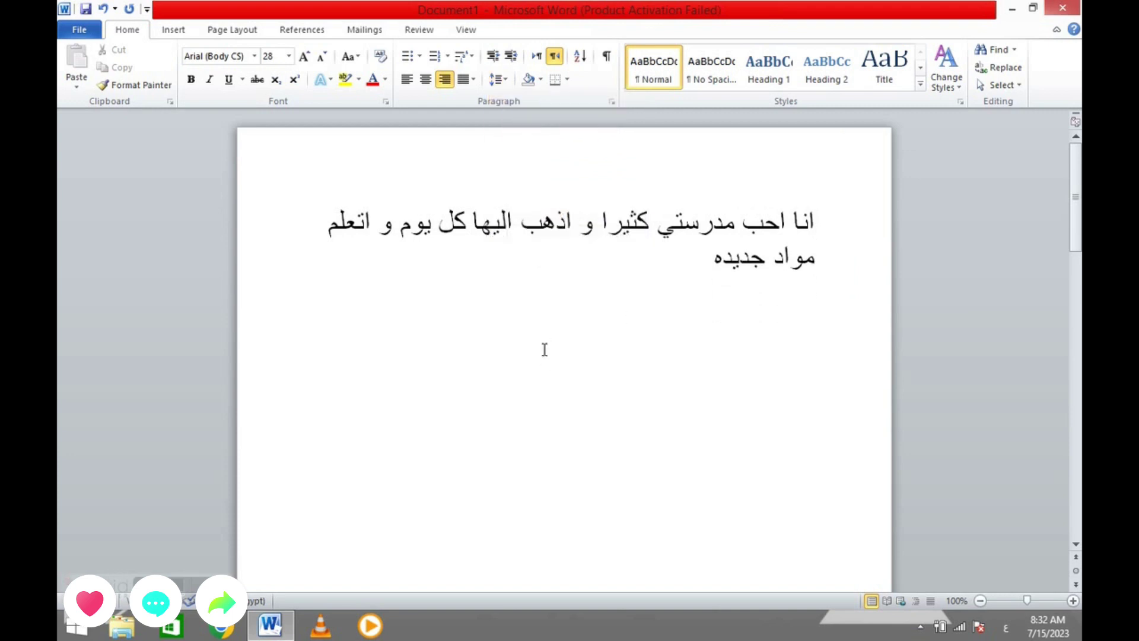
pyautogui.doubleClick(730, 261)
pyautogui.hotkey('ctrl', 'a')
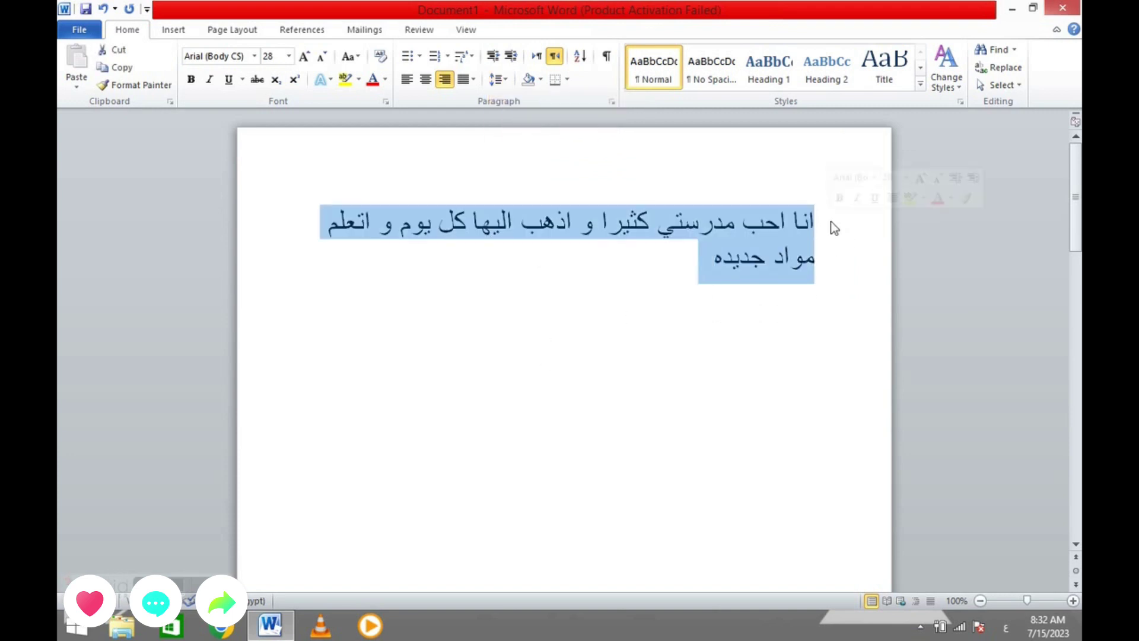
pyautogui.press('Delete')
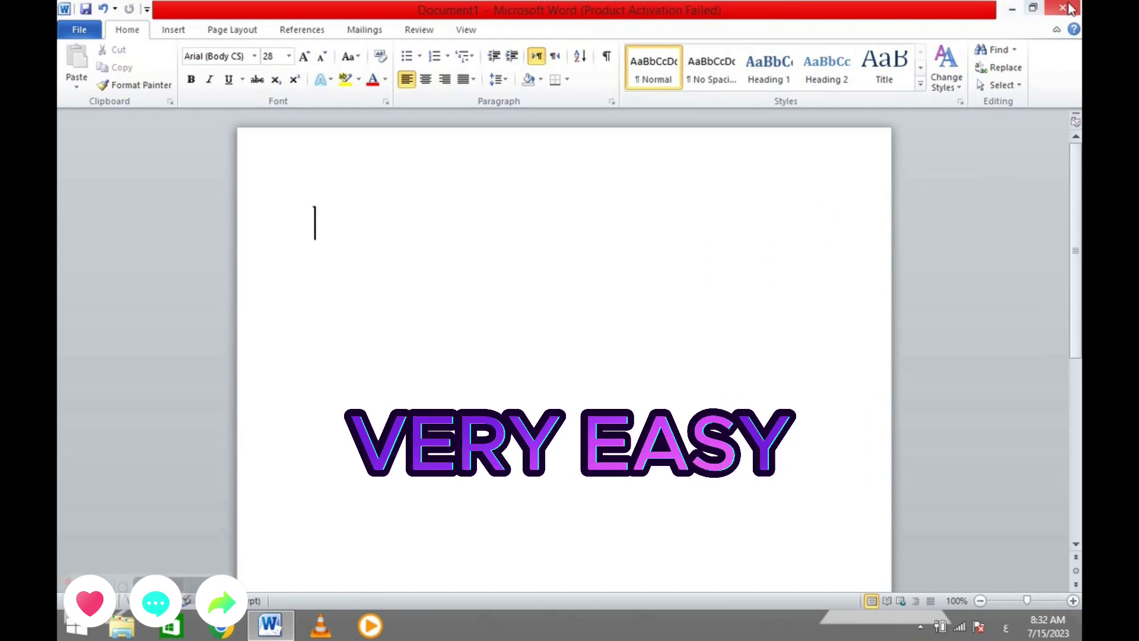
pyautogui.click(1062, 7)
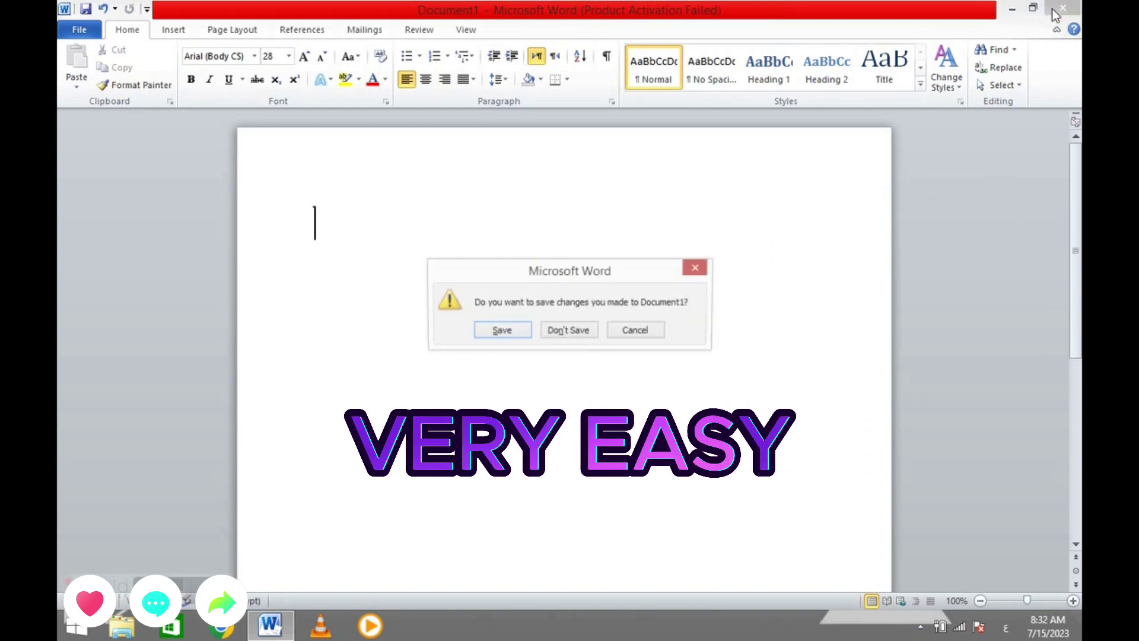
pyautogui.click(584, 334)
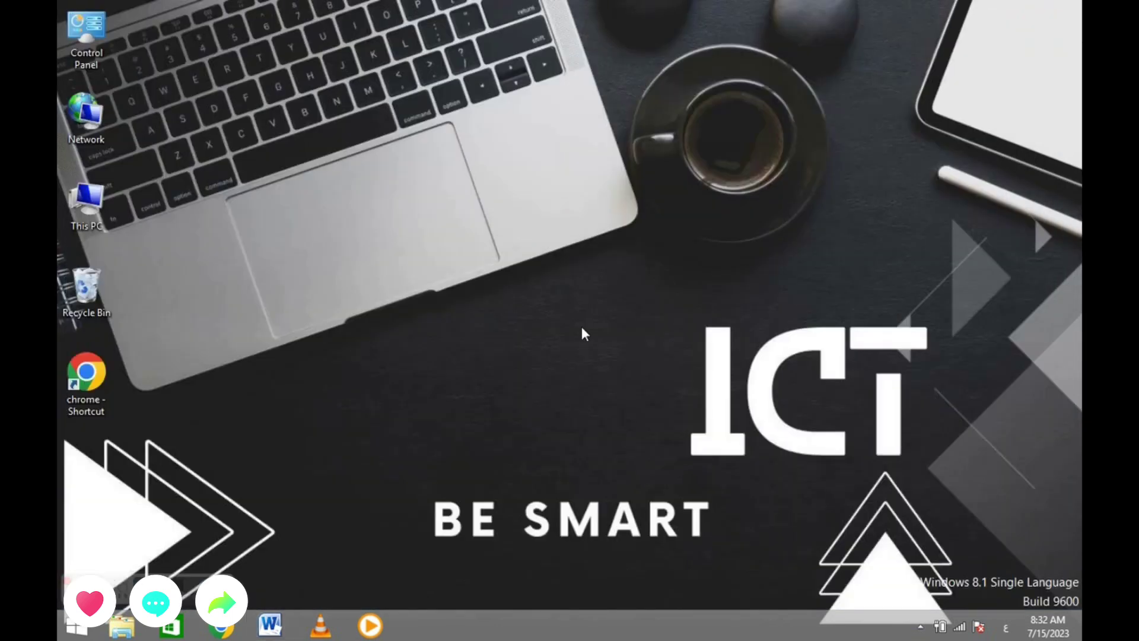